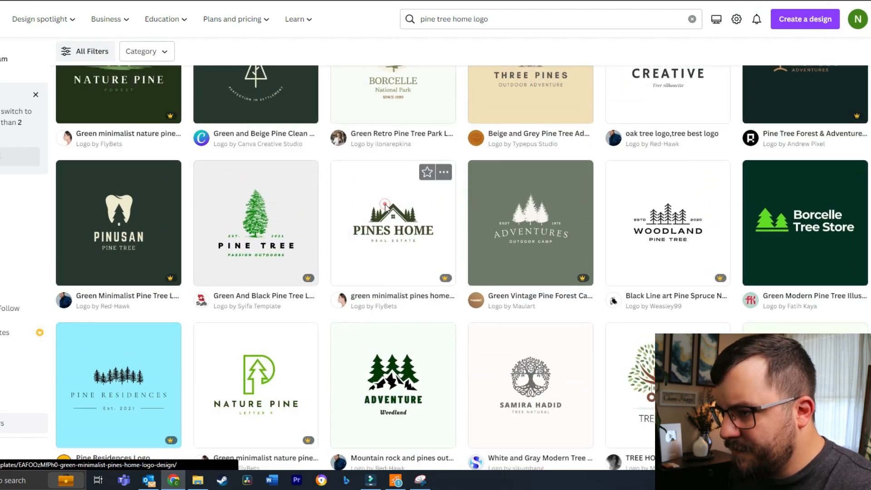
- Open the green minimalist pines home logo template for editing and replace its heading text with KITCHEN RESTORATION
click(386, 210)
click(573, 136)
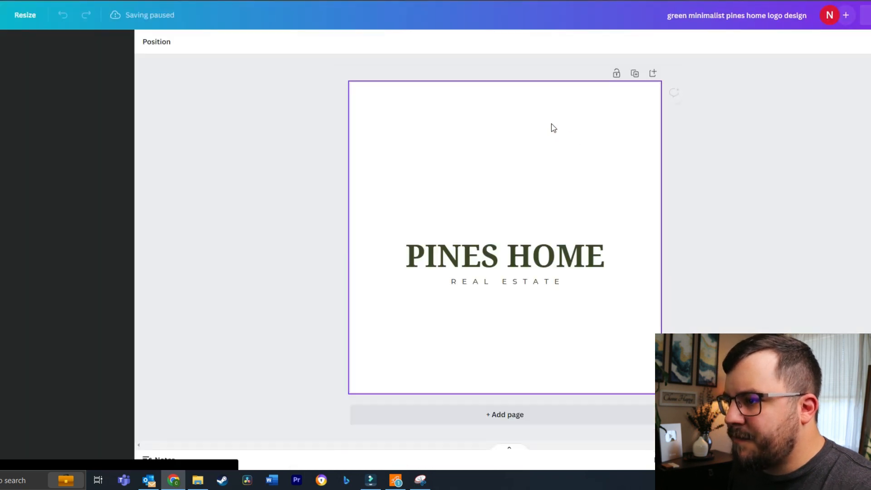
click(479, 253)
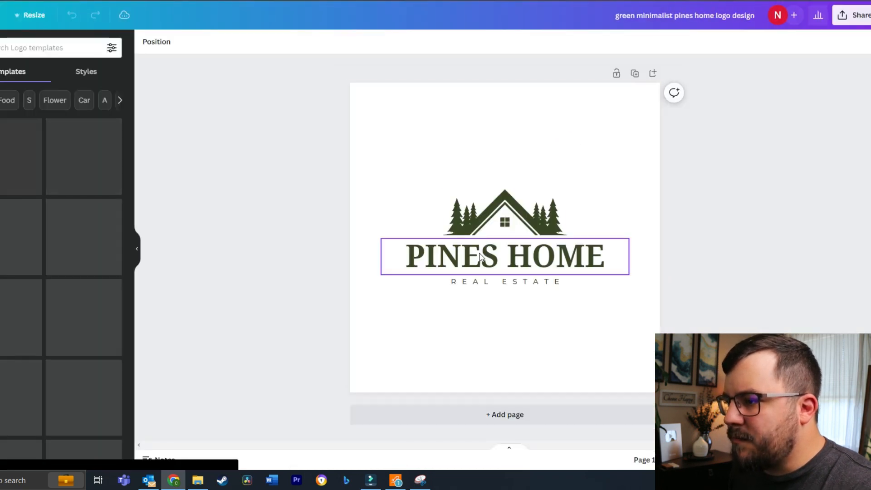
double_click(479, 252)
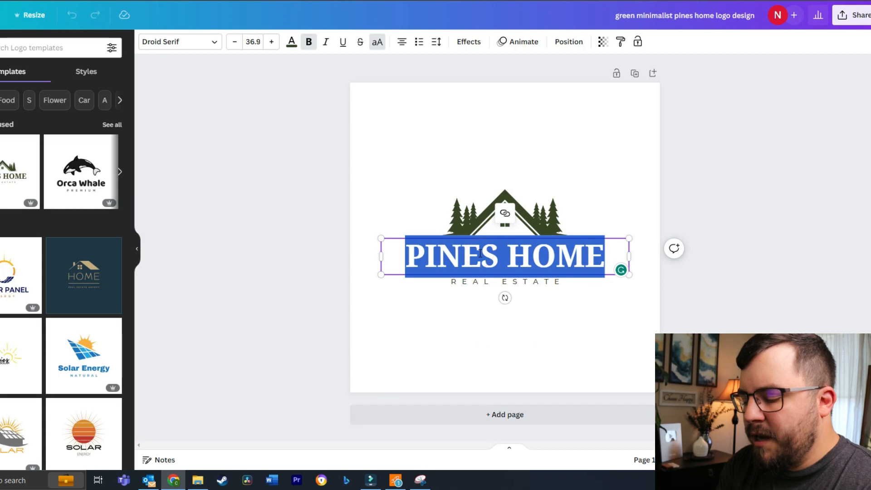
text(KITCHEN RESTORATION)
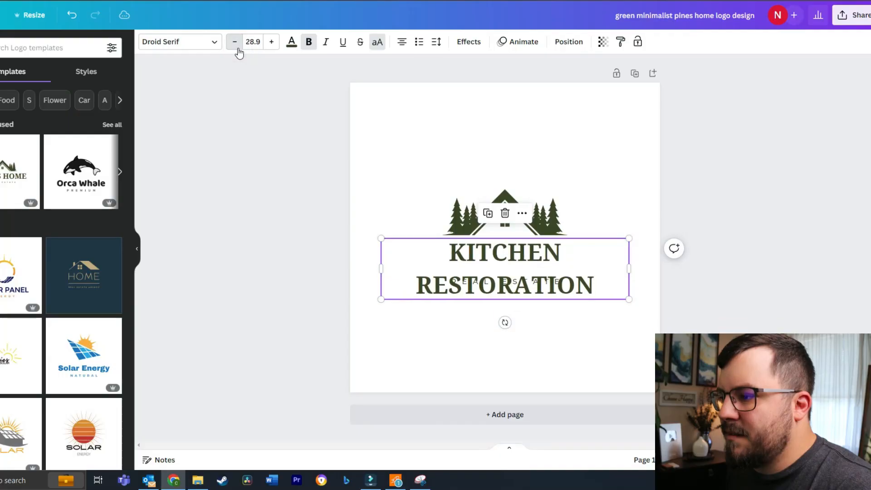
- Reduce the KITCHEN RESTORATION heading's font size until it fits on one line with a small margin in its text box
click(236, 46)
click(236, 45)
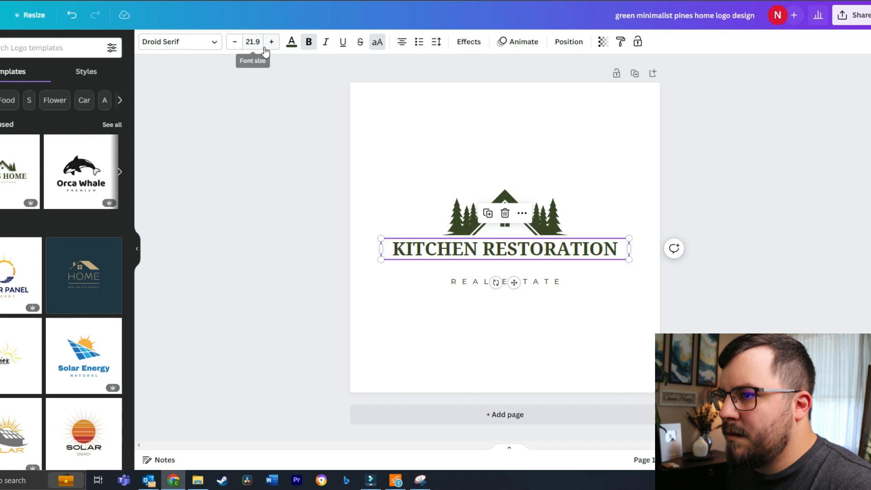
click(235, 42)
click(280, 168)
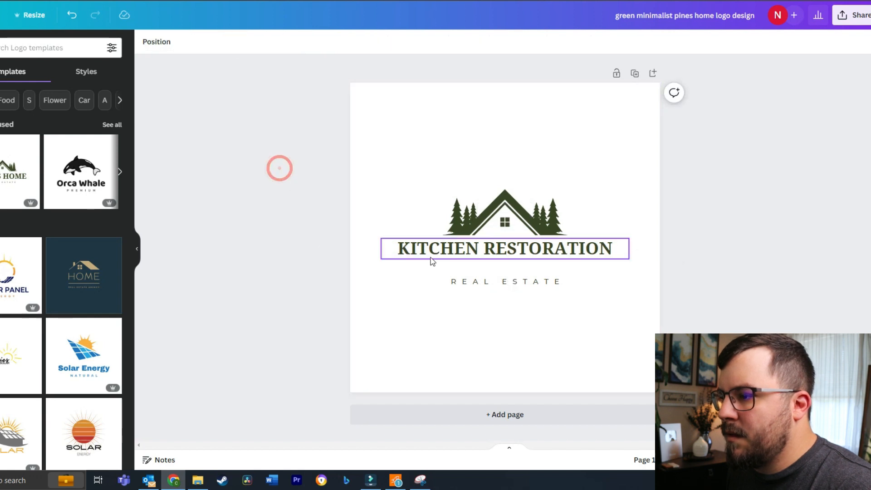
- Move the REAL ESTATE tagline up close beneath the heading and change its text to NORTHWEST
click(484, 283)
drag(523, 276, 524, 262)
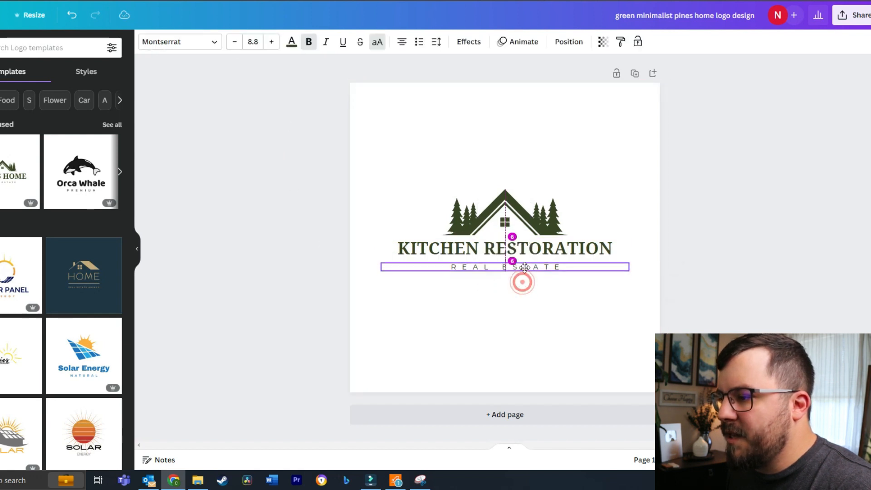
double_click(526, 267)
text(NORTHE)
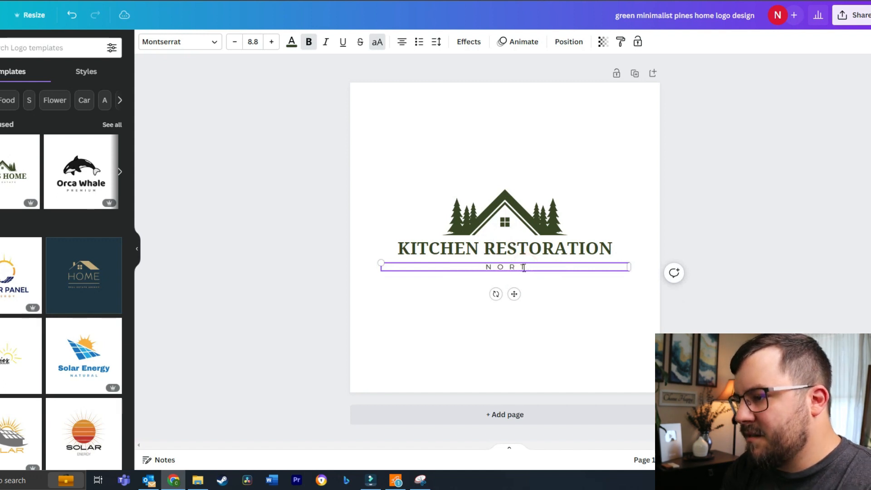
text(WEST)
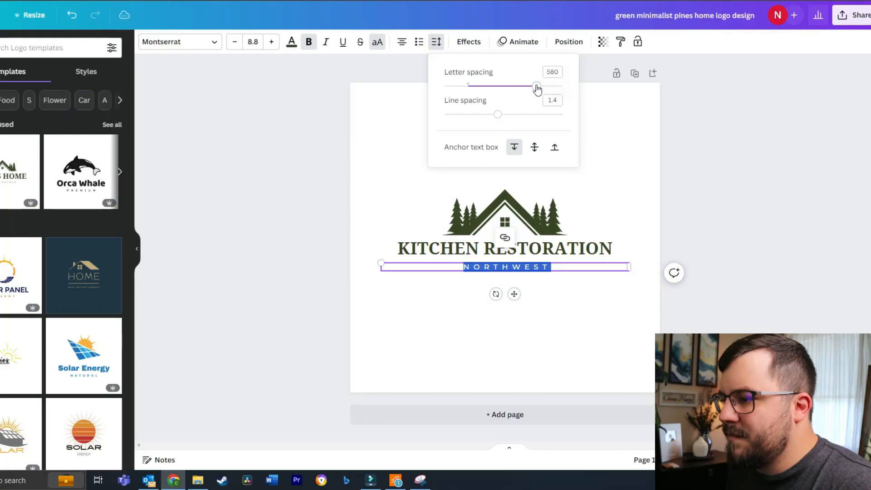
- Set the NORTHWEST tagline's letter spacing to 490 and nudge the line slightly closer to the heading
drag(537, 87, 527, 90)
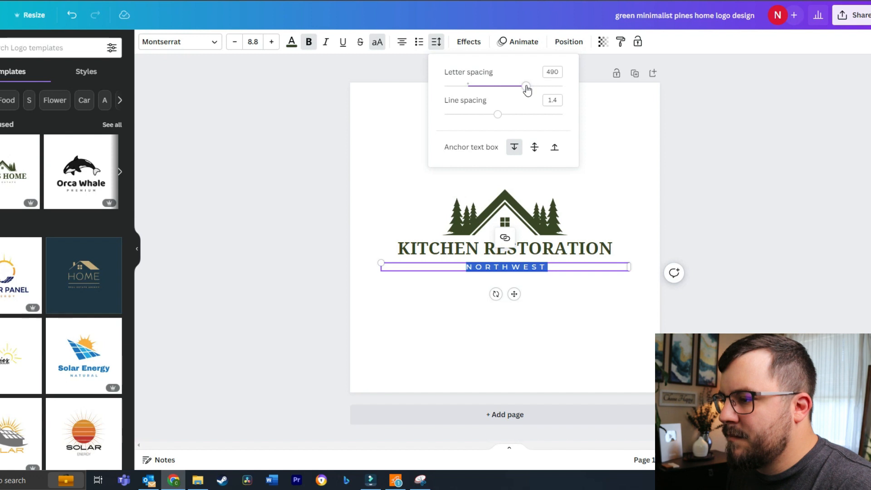
click(788, 195)
click(767, 271)
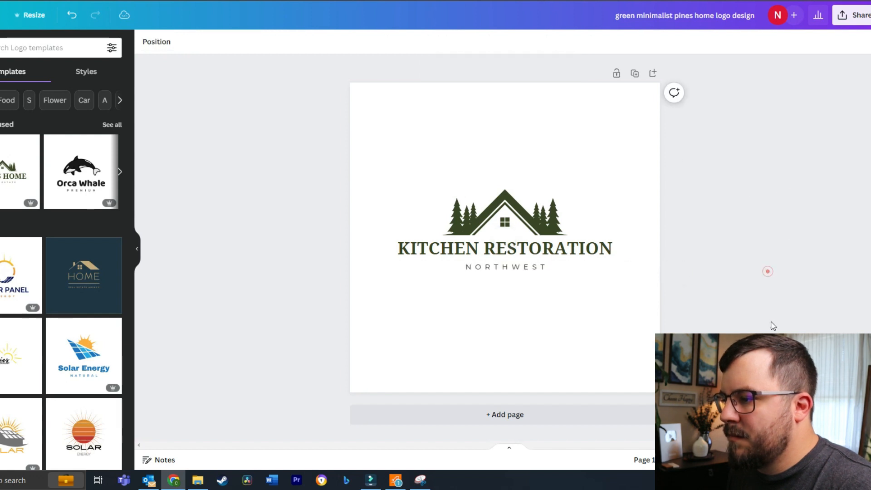
click(522, 266)
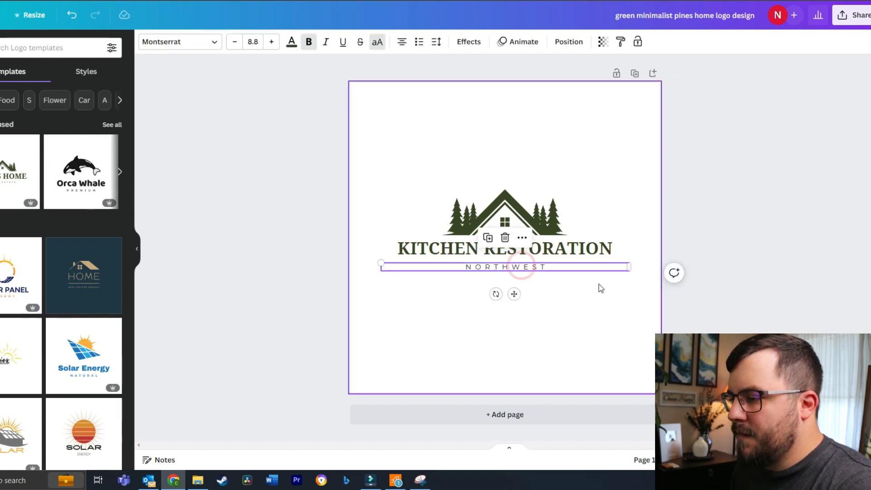
click(727, 273)
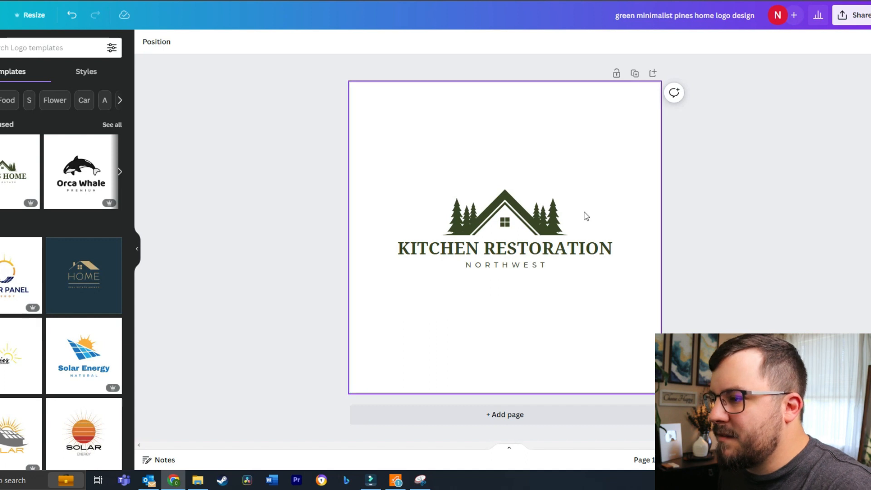
- Hide the small window graphic beneath the roof by recoloring it white (#ffffff)
click(449, 182)
drag(449, 186, 505, 217)
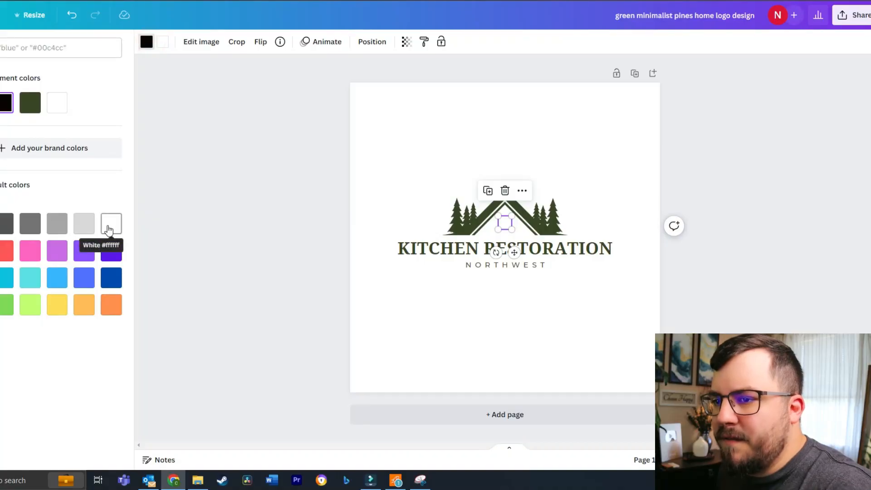
click(111, 232)
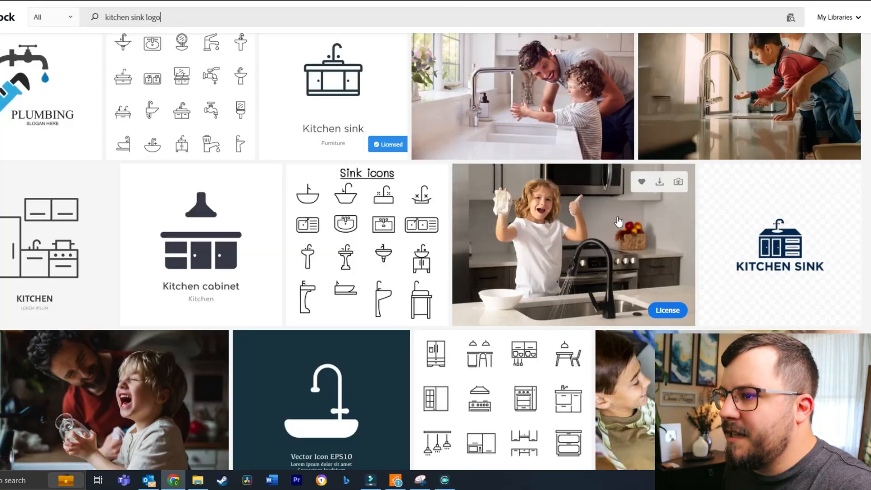
- In Adobe Stock, open the licensed Kitchen sink furniture icon and re-download it as a JPEG
scroll(370, 272, up, 3)
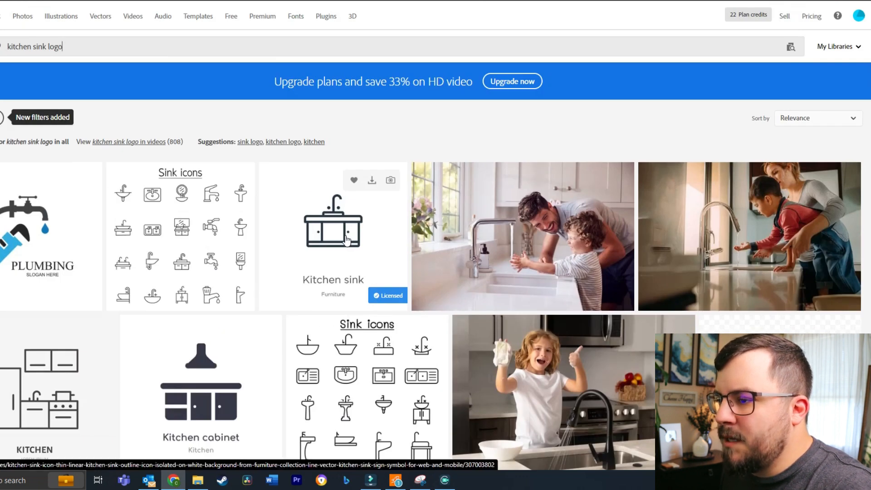
click(339, 231)
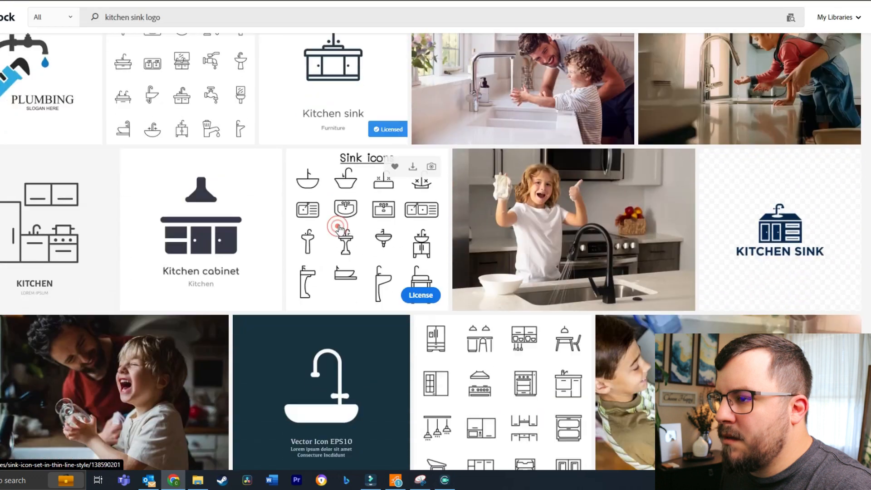
scroll(312, 270, down, 1)
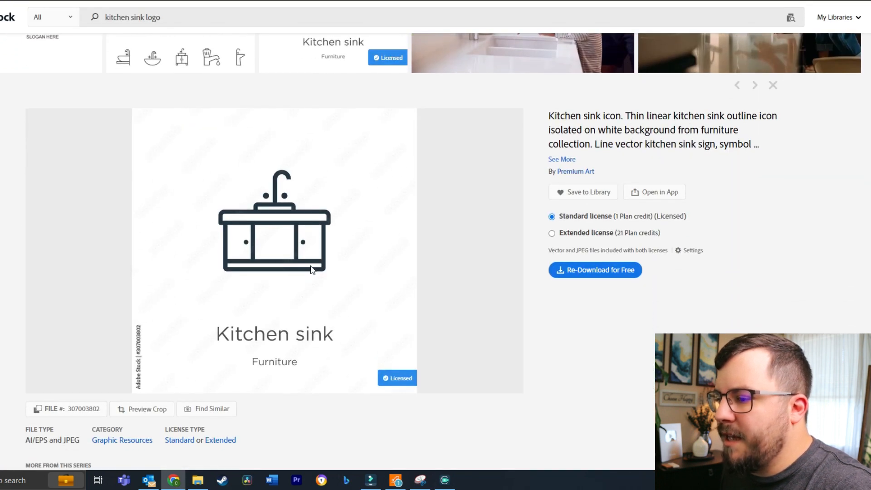
click(585, 272)
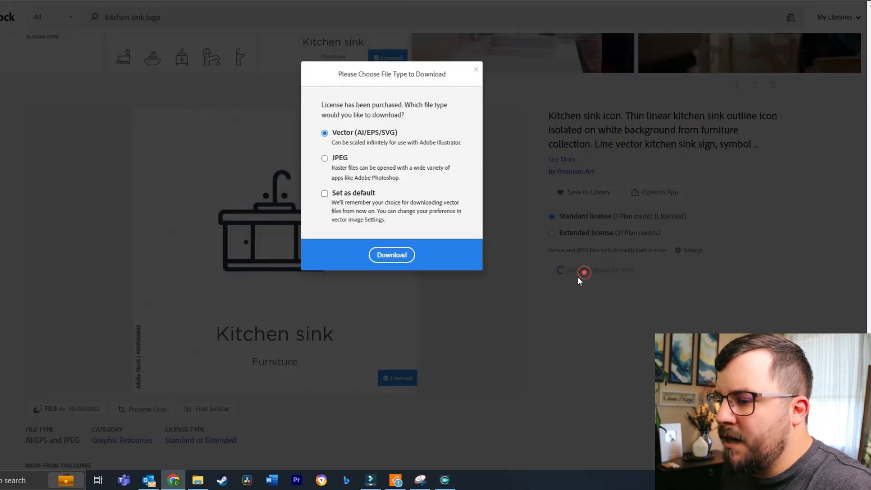
click(325, 159)
click(399, 255)
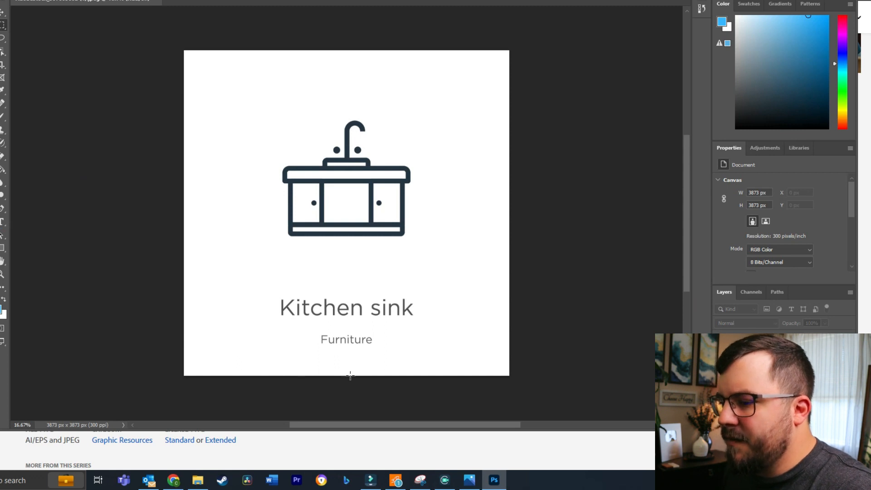
- Switch back to Canva, sample the logo's dark green with the ColorPick Eyedropper extension and copy its hex code
click(173, 480)
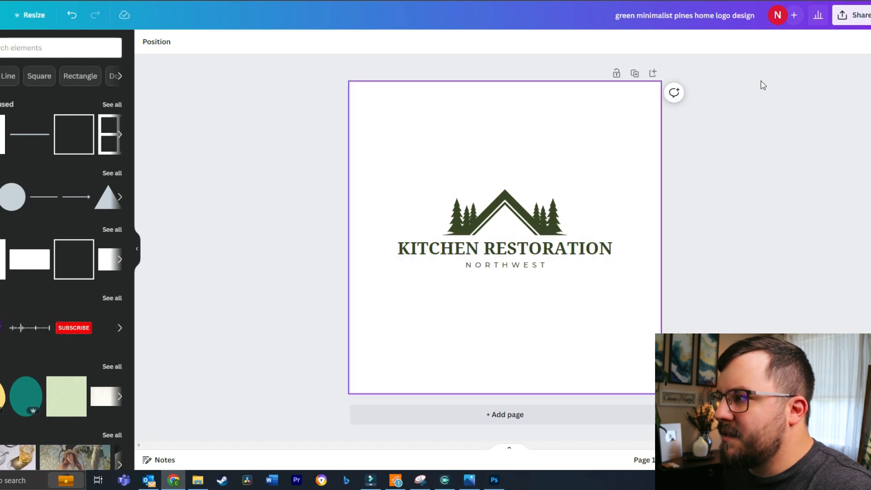
click(823, 0)
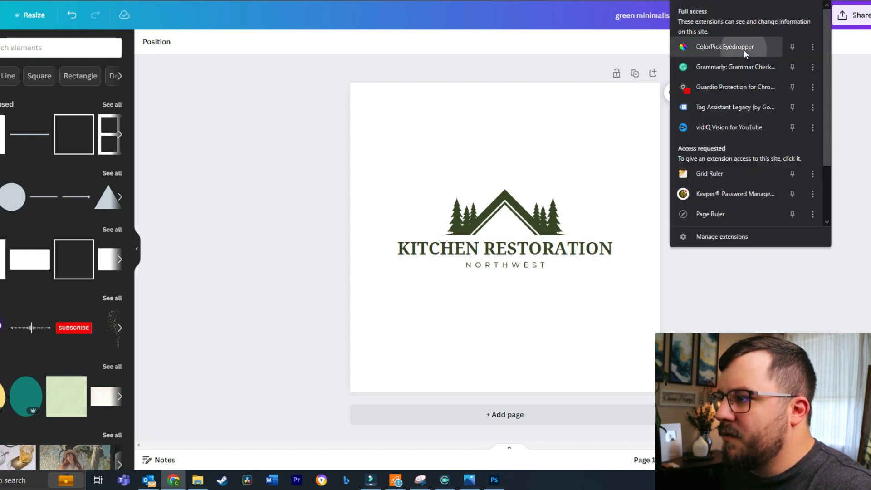
click(746, 53)
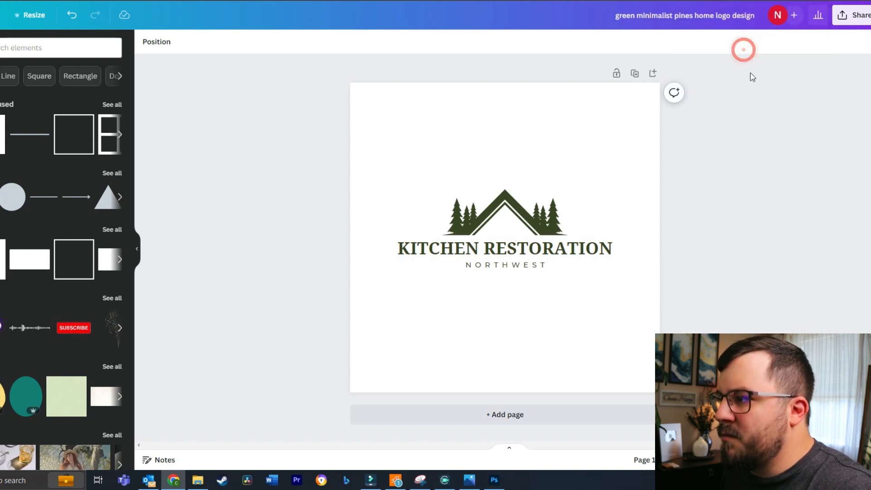
click(520, 200)
right_click(413, 224)
click(426, 231)
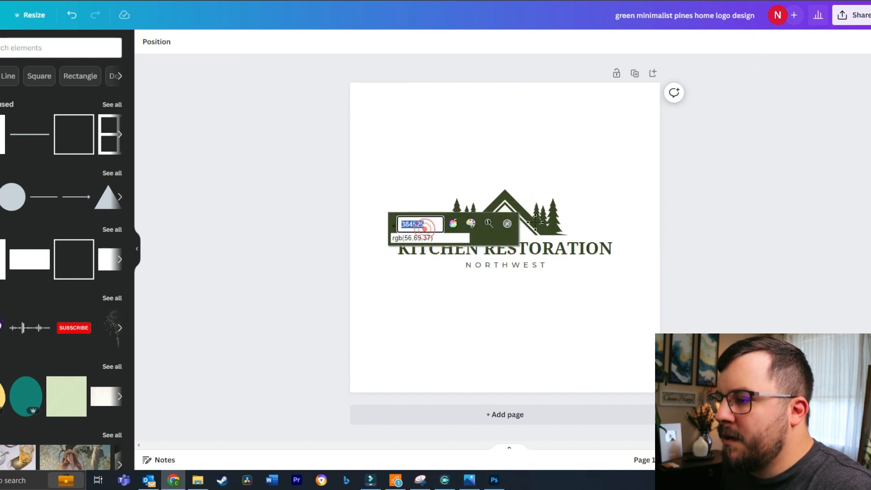
click(509, 220)
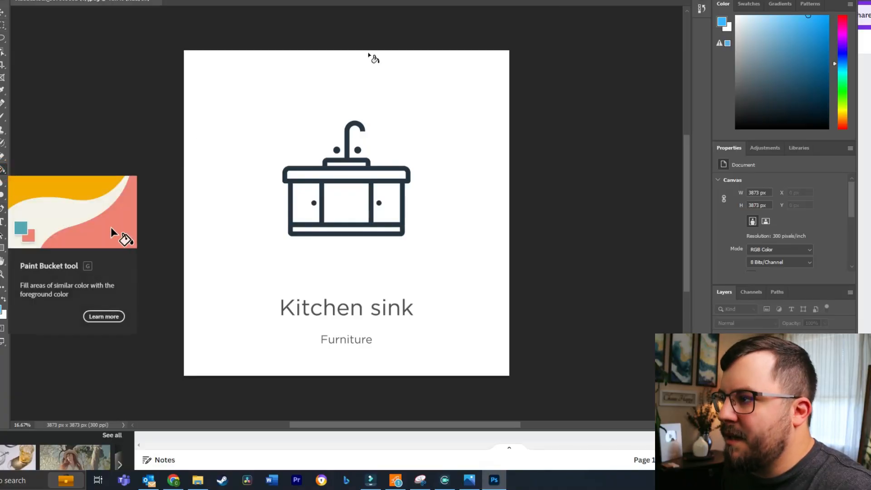
- In Photoshop, set the foreground color to the copied hex value 384525
click(721, 21)
right_click(439, 230)
click(464, 269)
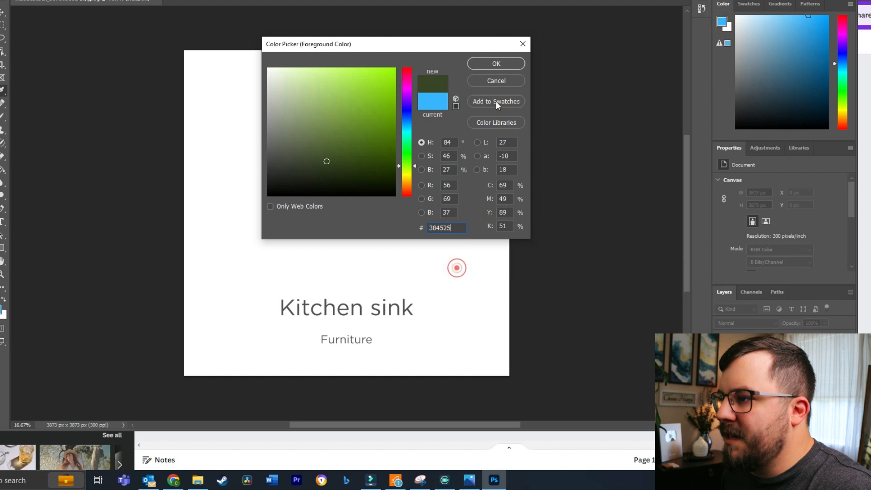
click(496, 64)
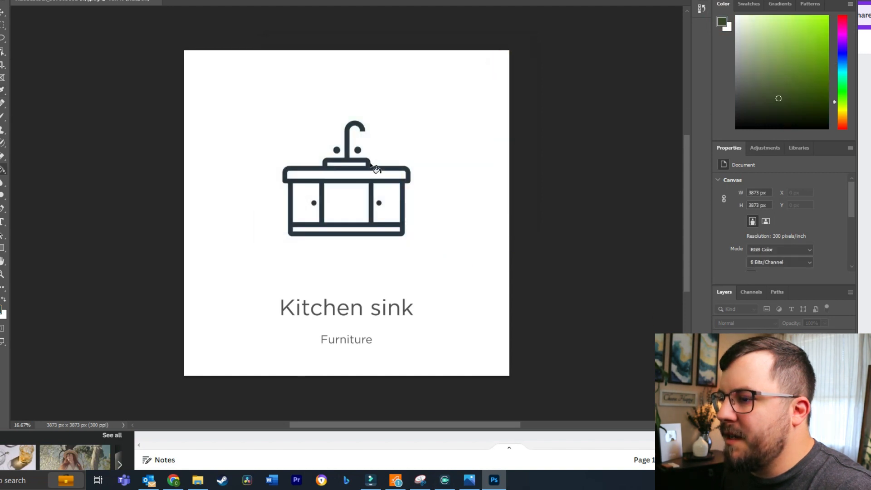
- Fill the kitchen sink icon's outline, tap dots and cabinet knobs with the dark green using the Paint Bucket tool
click(370, 166)
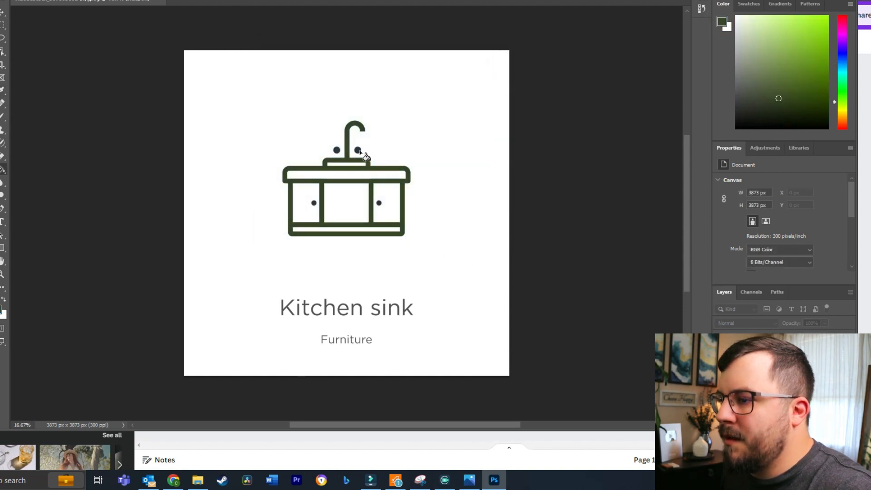
click(336, 149)
click(313, 203)
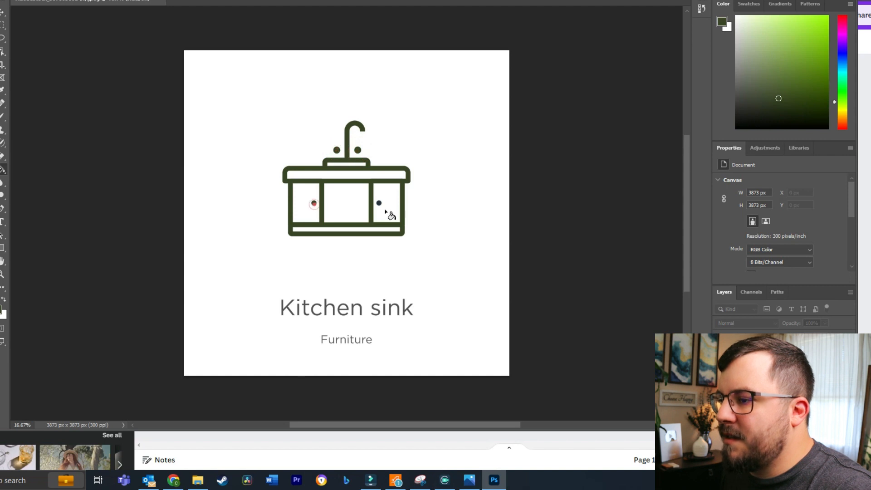
click(380, 203)
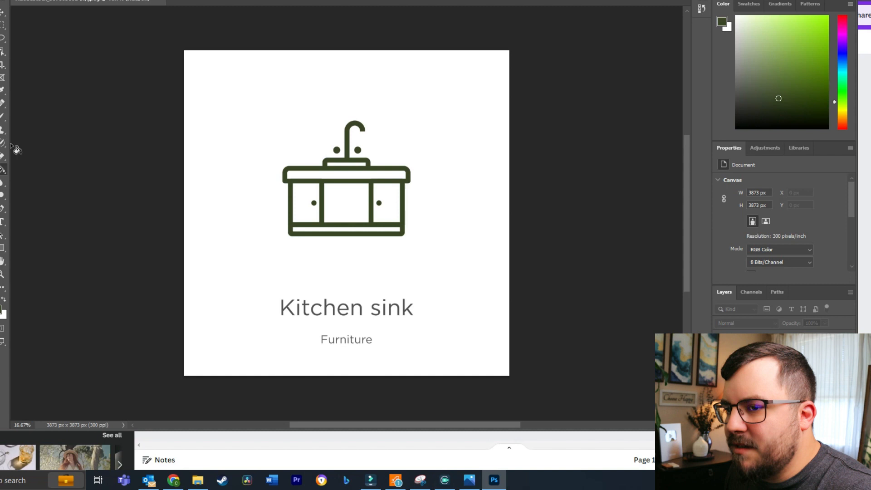
- Erase the white background around the sink icon and the white areas inside its countertop, cabinet panels and base to transparency
click(233, 130)
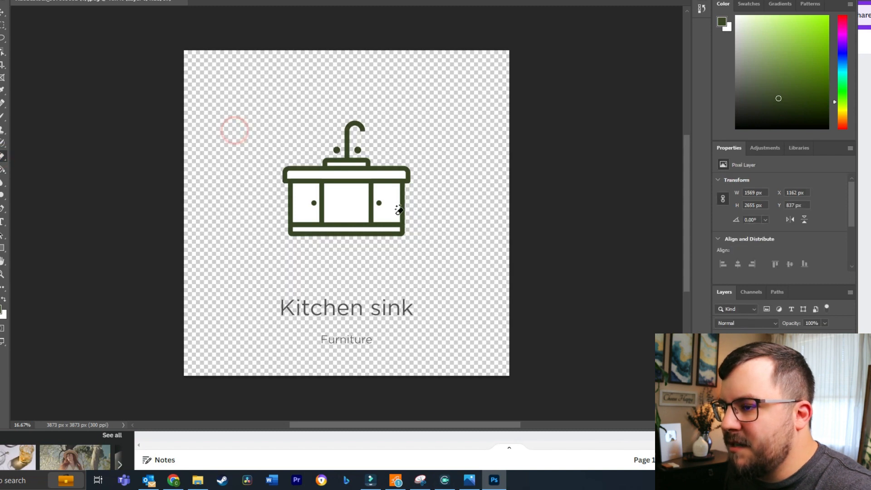
click(399, 199)
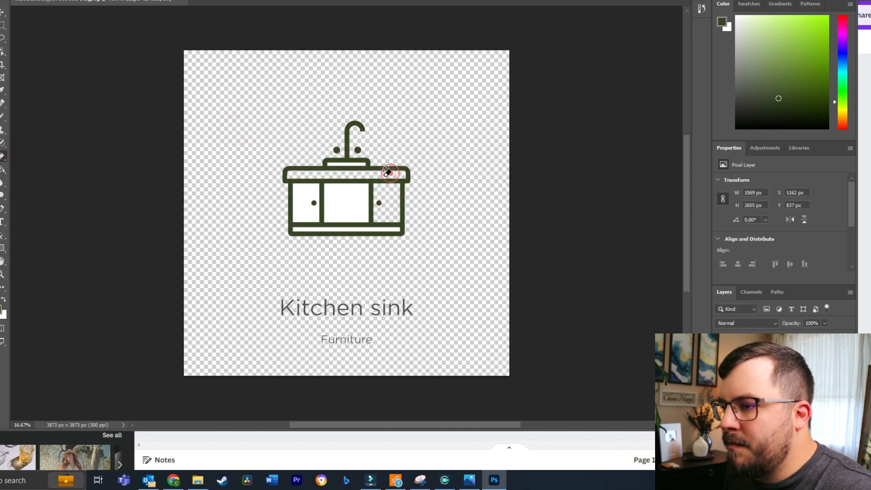
click(351, 194)
click(304, 191)
click(330, 230)
- Crop the canvas closer around the sink icon on all sides, cutting off the Kitchen sink and Furniture captions
click(2, 65)
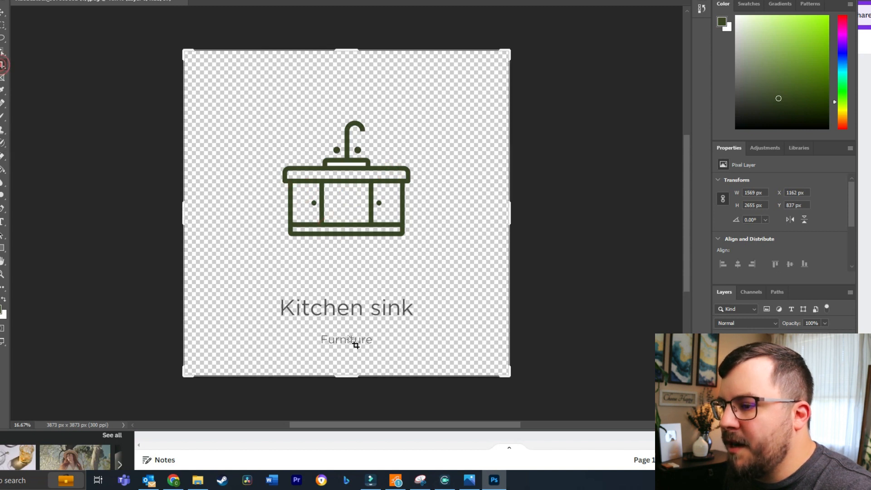
drag(344, 376, 345, 290)
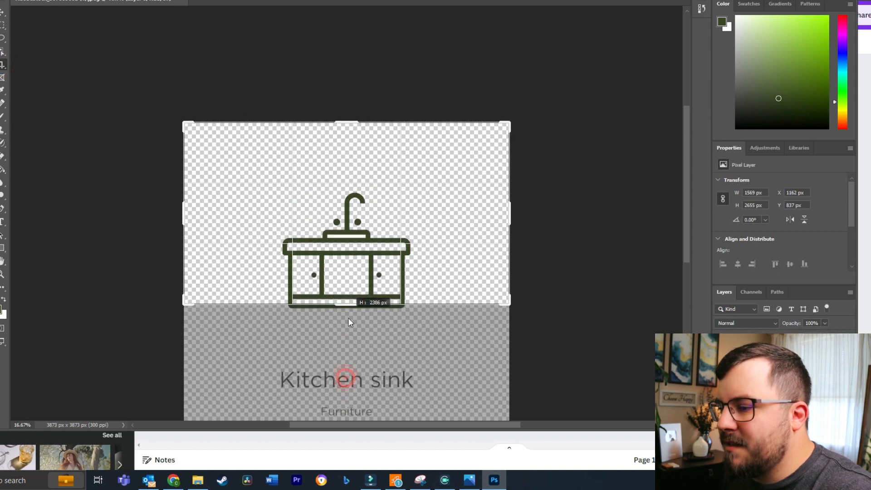
mouse_move(509, 217)
mouse_down()
mouse_move(478, 218)
mouse_move(508, 214)
mouse_up()
drag(352, 114, 353, 142)
drag(224, 209, 251, 208)
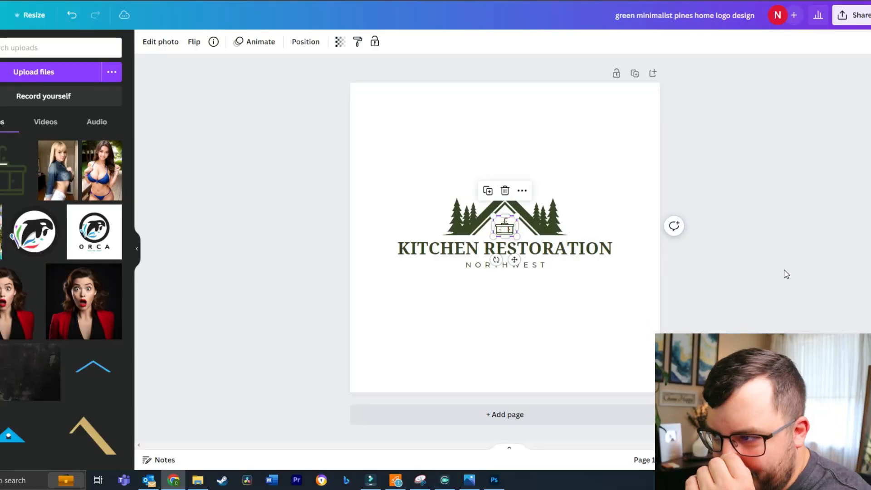
- In Canva, nudge the green kitchen sink icon up slightly beneath the roof and check its placement in the logo
click(823, 286)
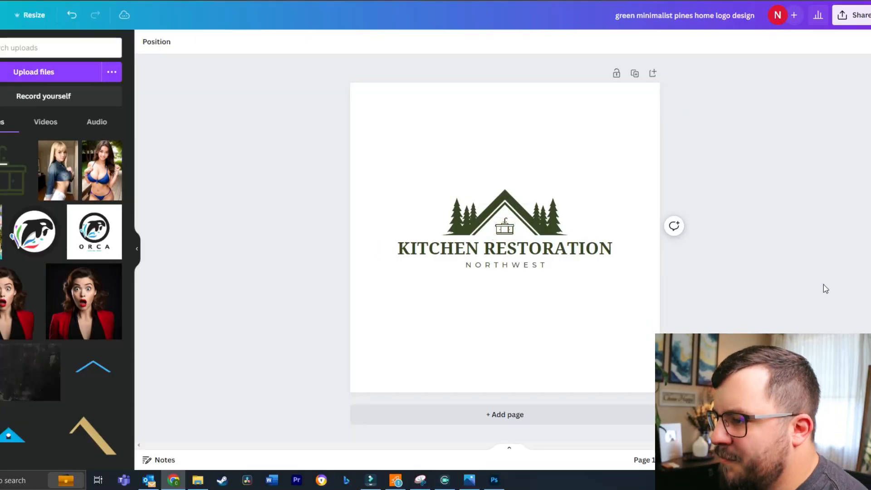
click(505, 228)
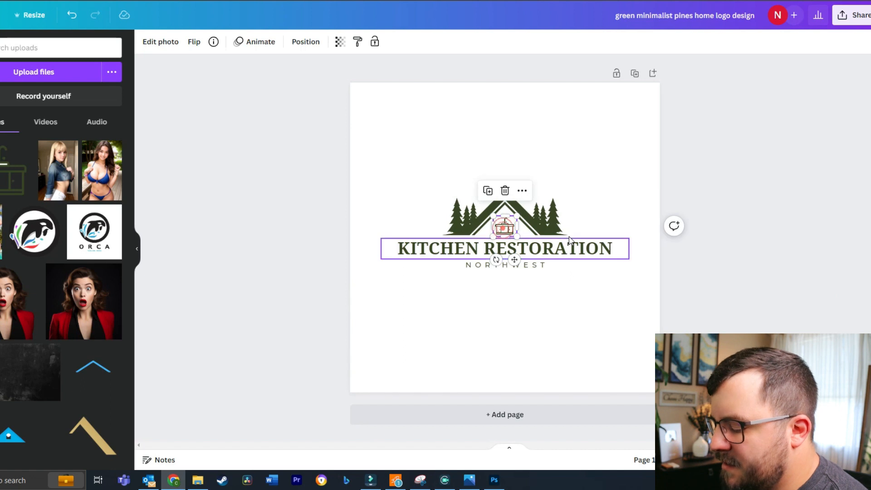
key(Up)
click(747, 249)
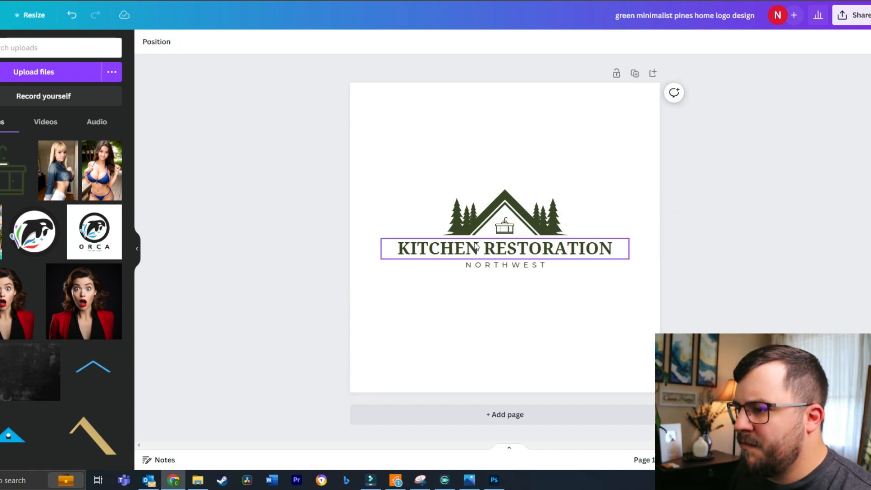
scroll(475, 247, up, 3)
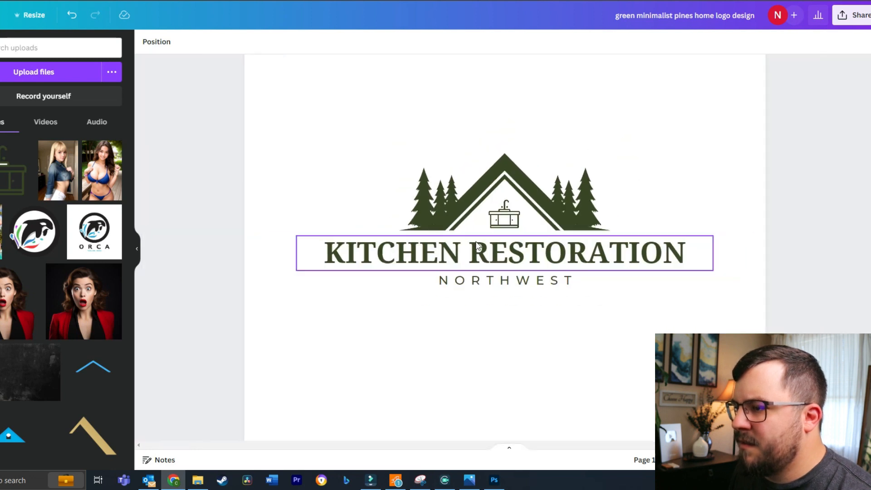
scroll(709, 254, up, 2)
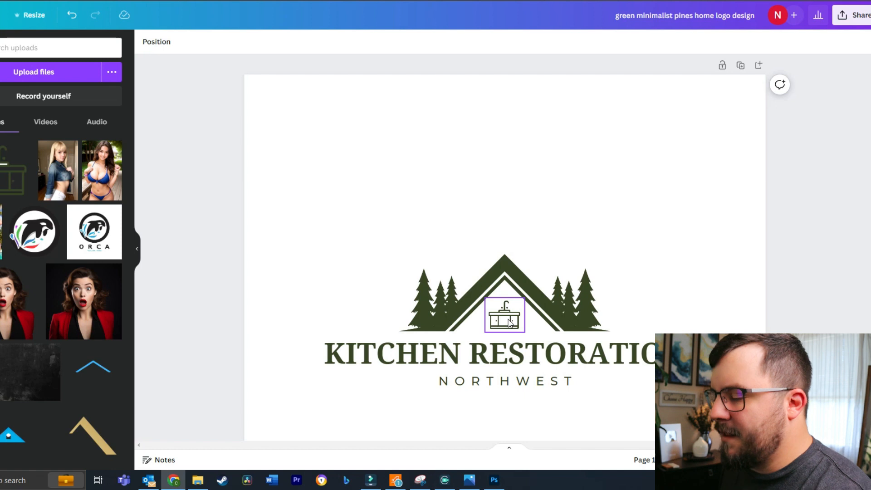
click(510, 323)
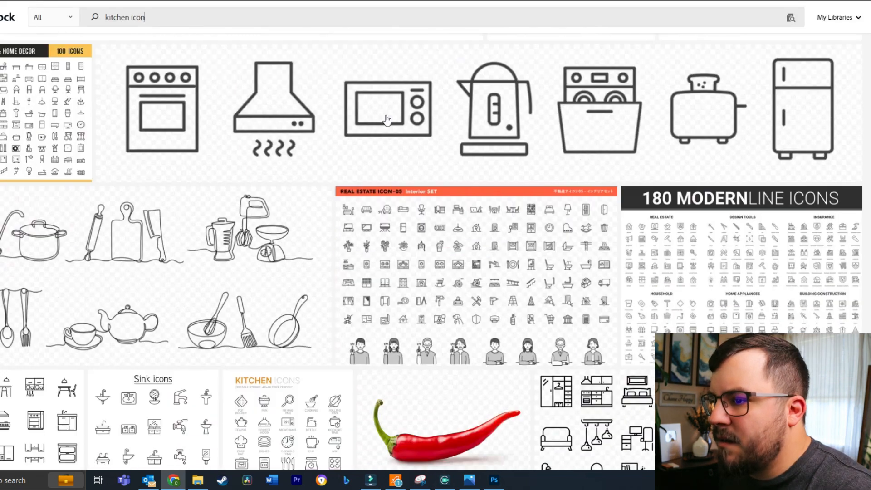
- In Adobe Stock, find the solid Kitchen cabinet icon among the kitchen icon results, license it and download it as a JPEG
scroll(273, 109, down, 9)
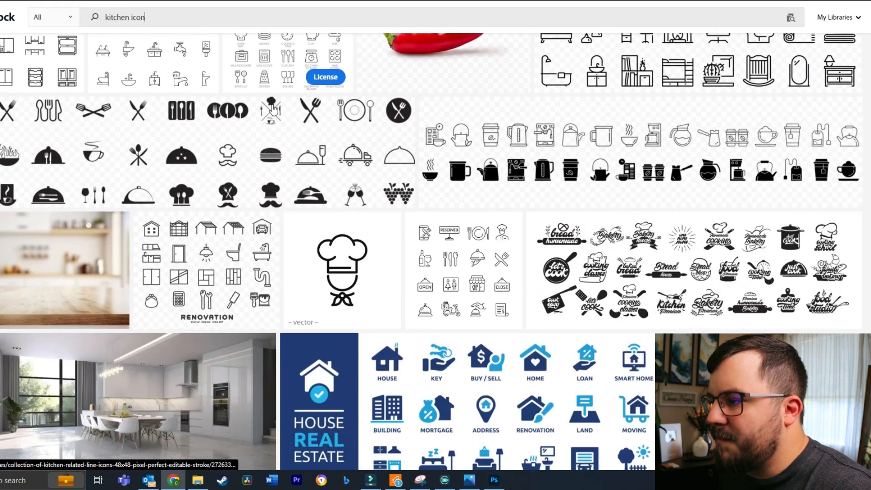
scroll(272, 109, down, 8)
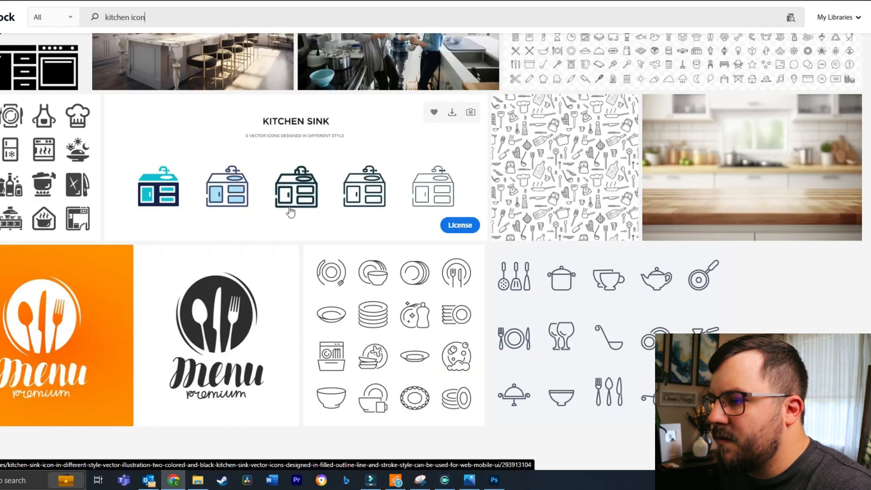
scroll(182, 187, down, 1)
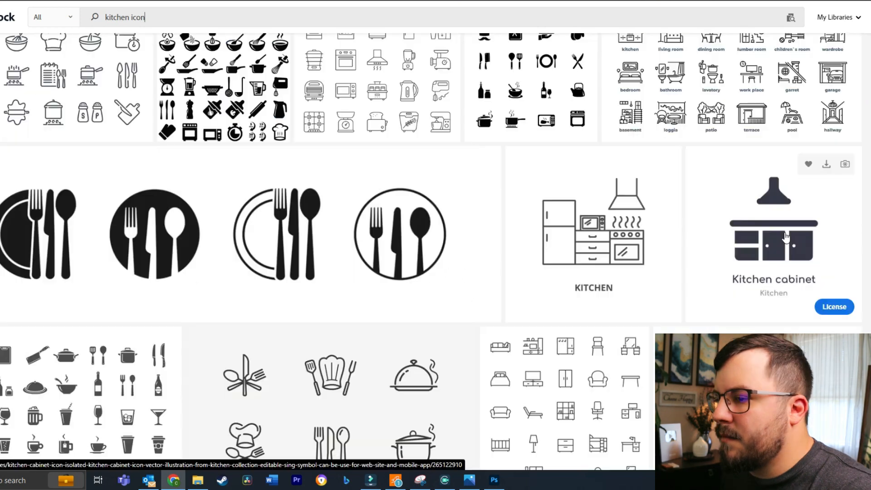
click(834, 307)
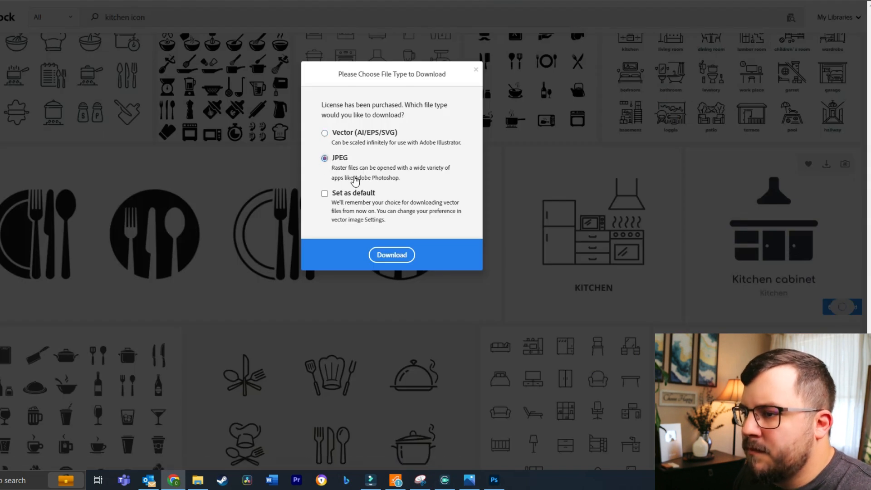
click(324, 157)
click(385, 255)
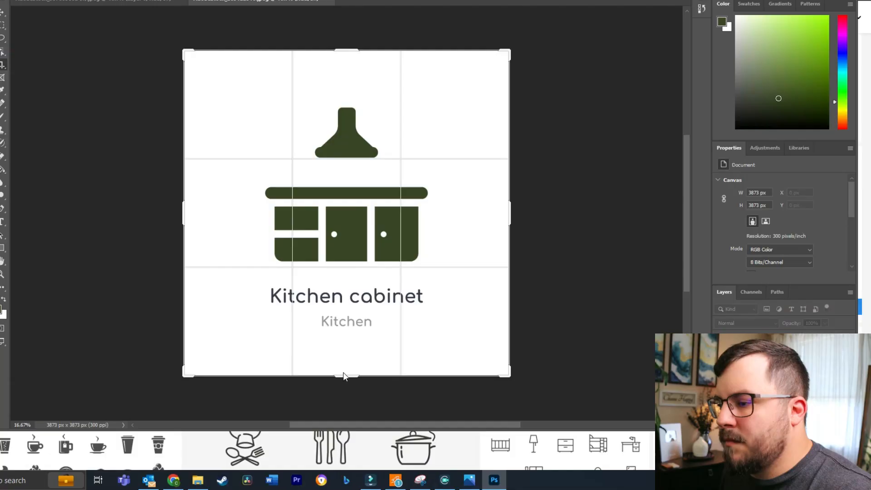
- In Photoshop, crop the canvas closer around the green range hood and cabinet, cutting off the Kitchen cabinet and Kitchen captions
drag(343, 372, 346, 318)
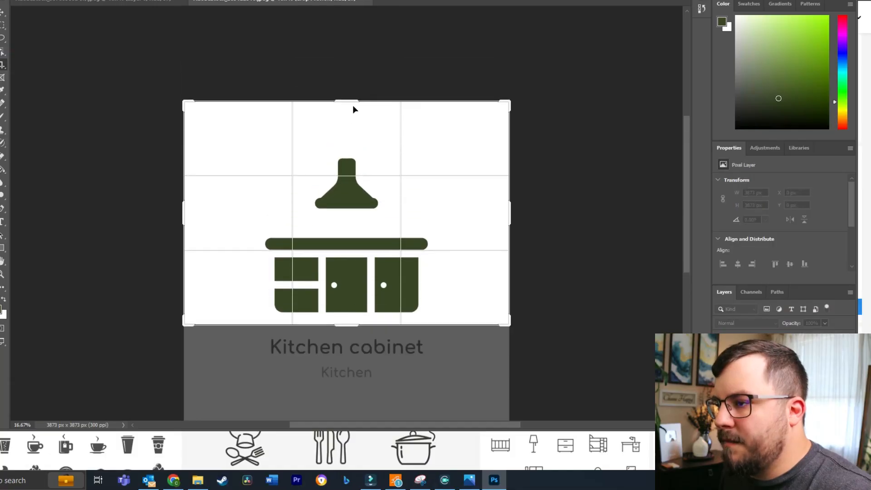
drag(350, 102, 348, 103)
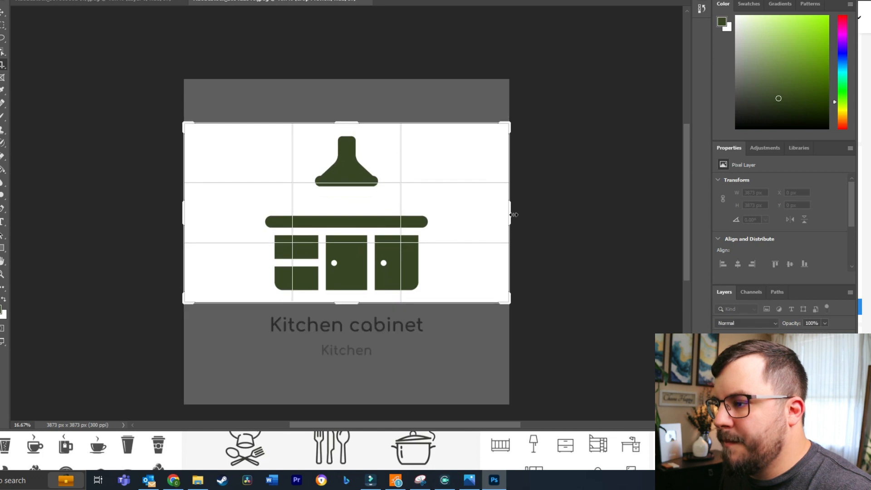
drag(508, 212, 472, 214)
drag(217, 211, 253, 212)
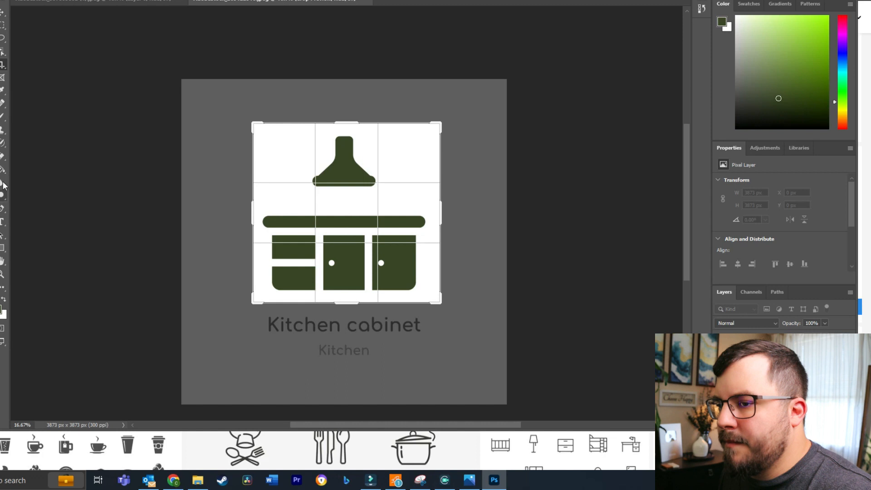
key(Return)
- Erase the white background around the range hood and cabinet to transparency with the Magic Eraser Tool
right_click(2, 155)
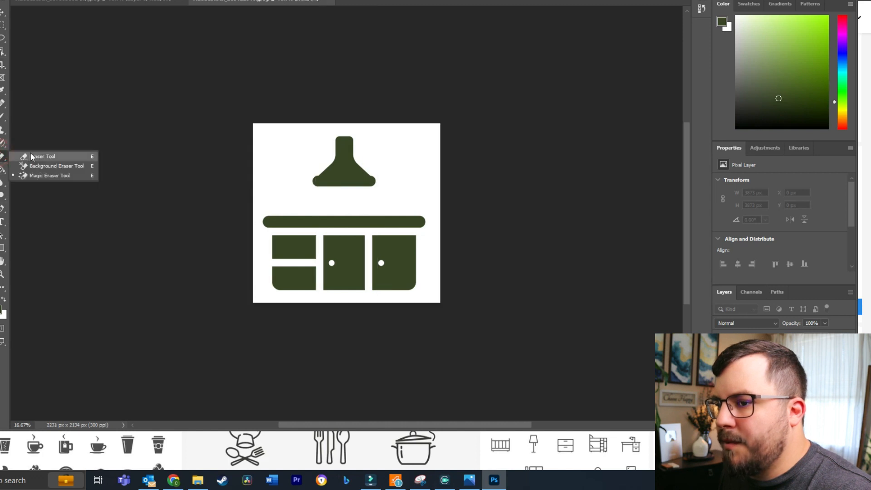
click(27, 176)
click(284, 194)
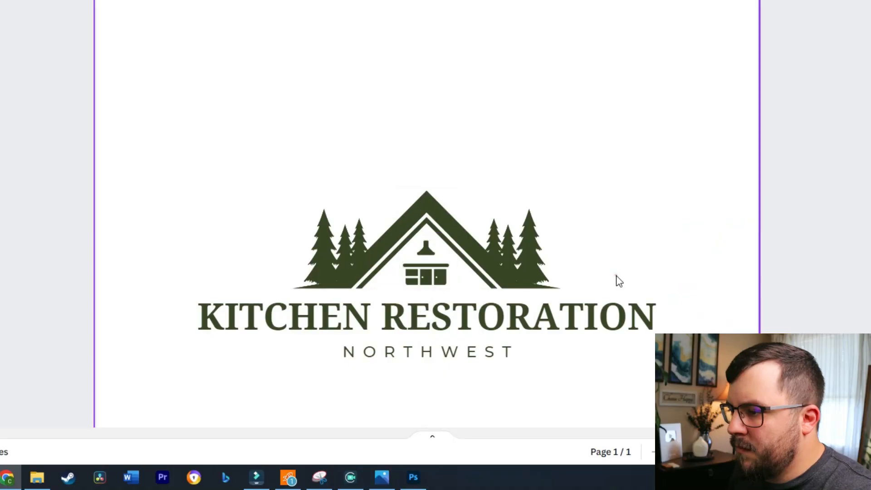
- In Canva, enlarge the cabinet and range hood icon slightly beneath the roof
click(615, 275)
click(442, 277)
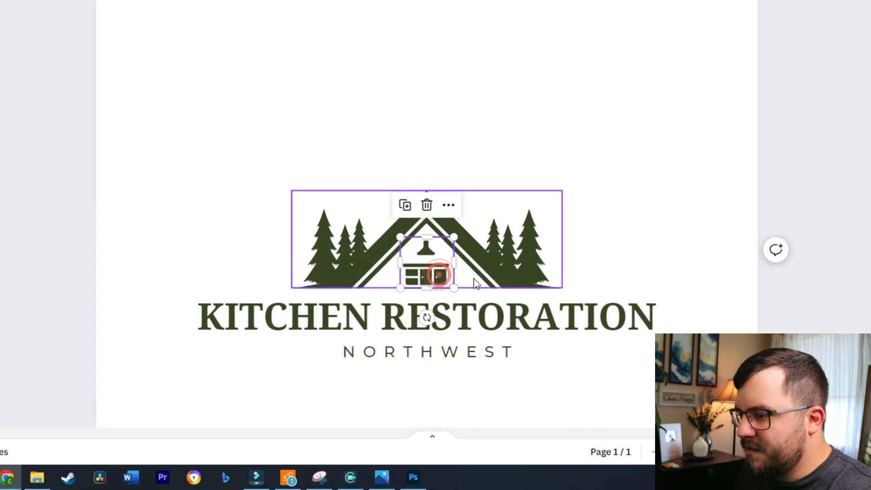
drag(455, 289, 435, 282)
click(848, 283)
- Try cropping the range hood off the top of the kitchen icon, and restore the full icon
click(426, 273)
drag(426, 233, 427, 251)
click(824, 320)
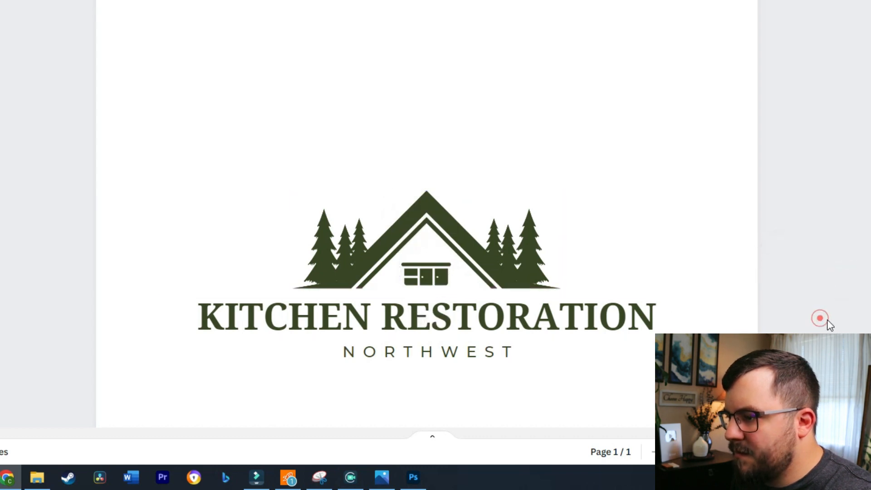
click(433, 278)
drag(427, 257, 429, 229)
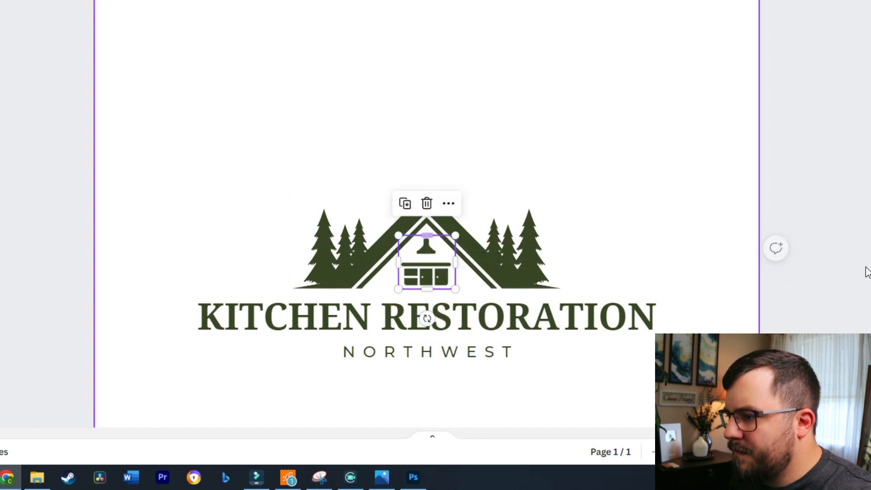
click(840, 257)
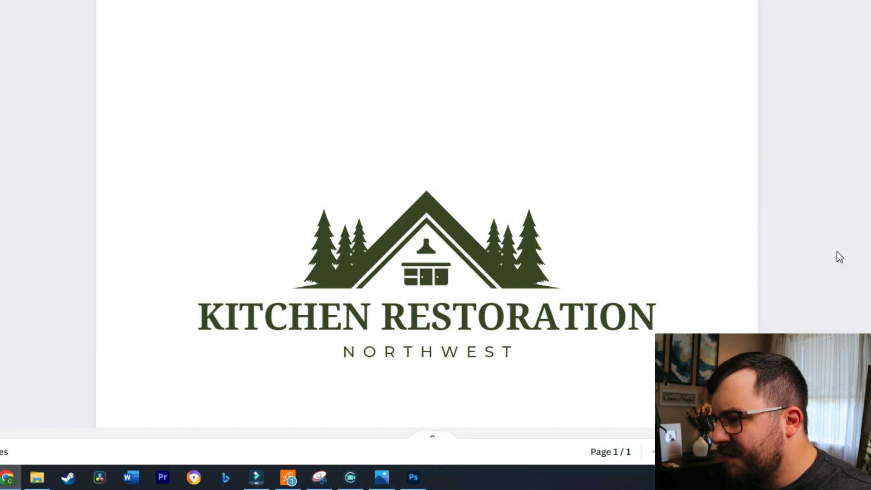
click(836, 252)
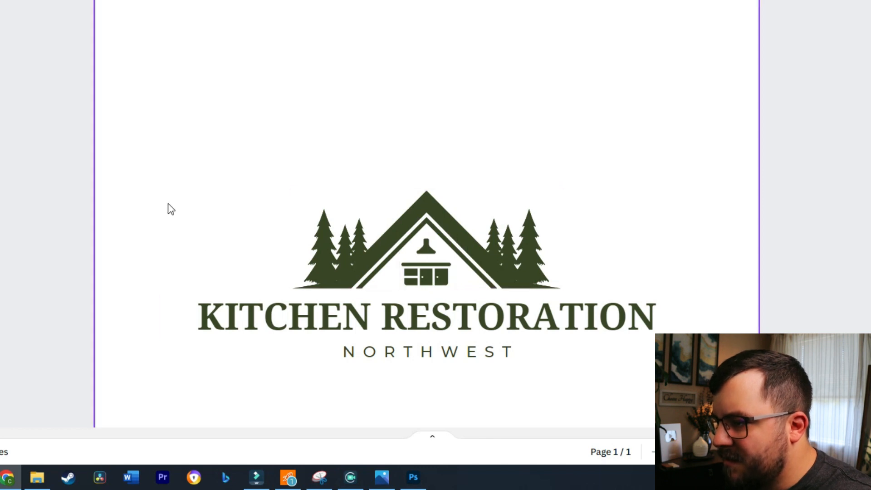
- Scale the cabinet and range hood icon up a little more and reposition it centrally under the roof
click(415, 272)
drag(456, 235, 459, 233)
drag(442, 273, 440, 274)
click(791, 296)
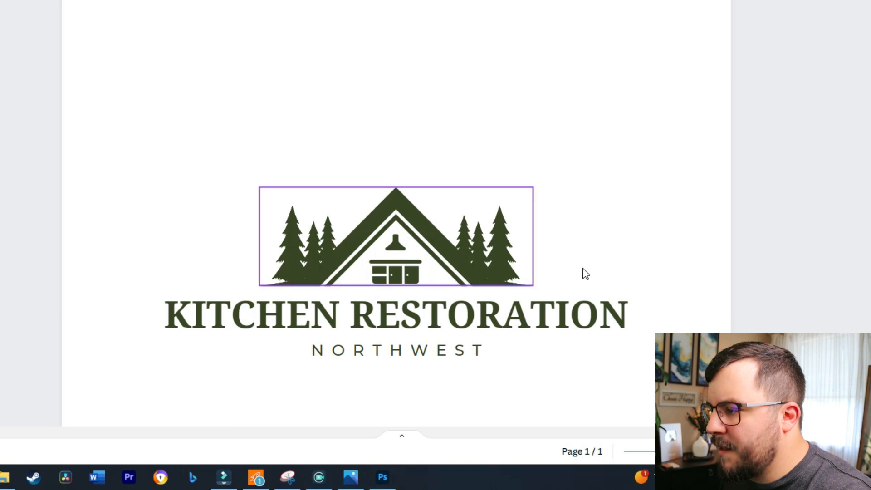
click(799, 278)
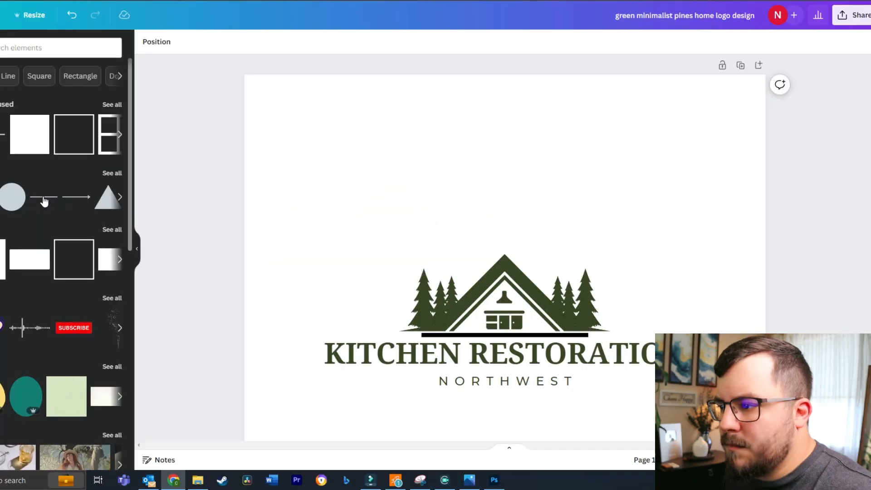
- Add a line element, shorten it to a length of 7 and stand it vertically at -90° on the countertop above the rightmost cabinet door
click(44, 198)
drag(544, 353, 608, 253)
drag(504, 255, 551, 294)
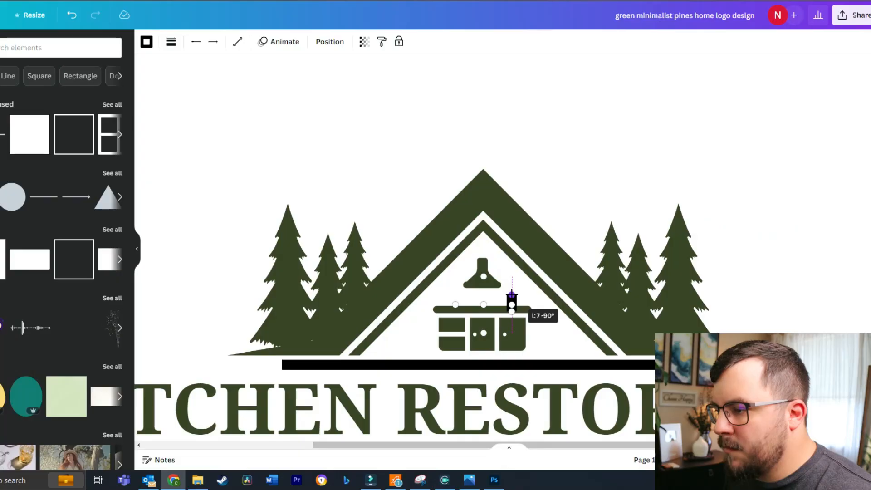
drag(511, 312, 511, 312)
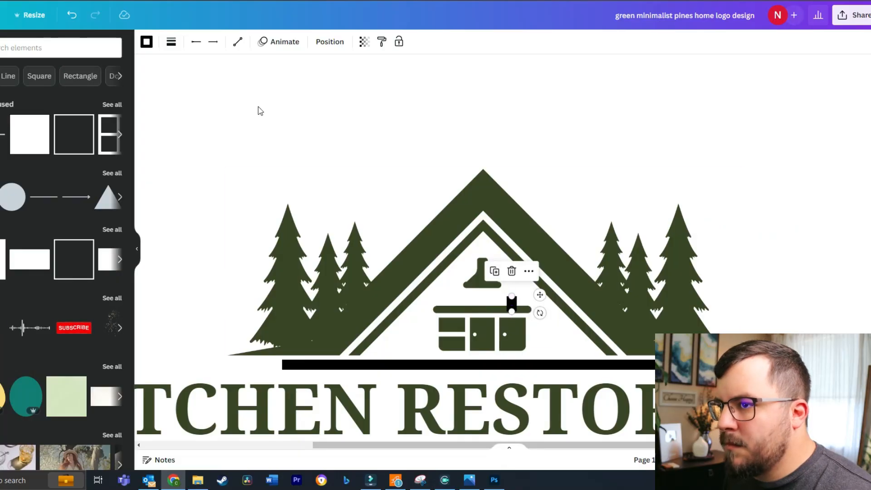
- Color the short countertop line with the logo's dark green and turn on rounded end points
click(152, 48)
click(30, 102)
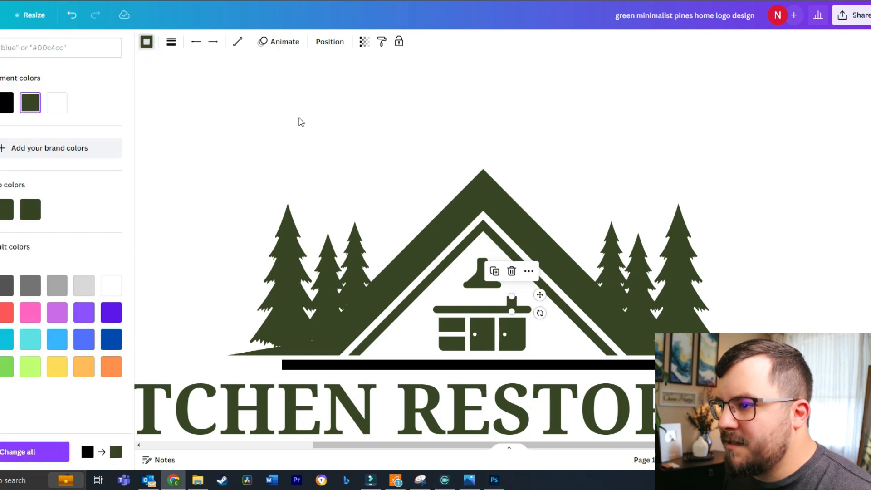
click(298, 122)
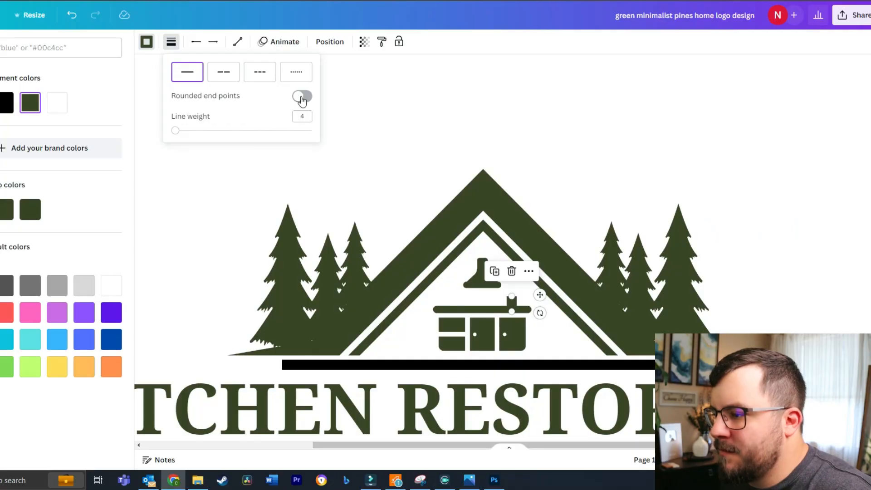
click(301, 95)
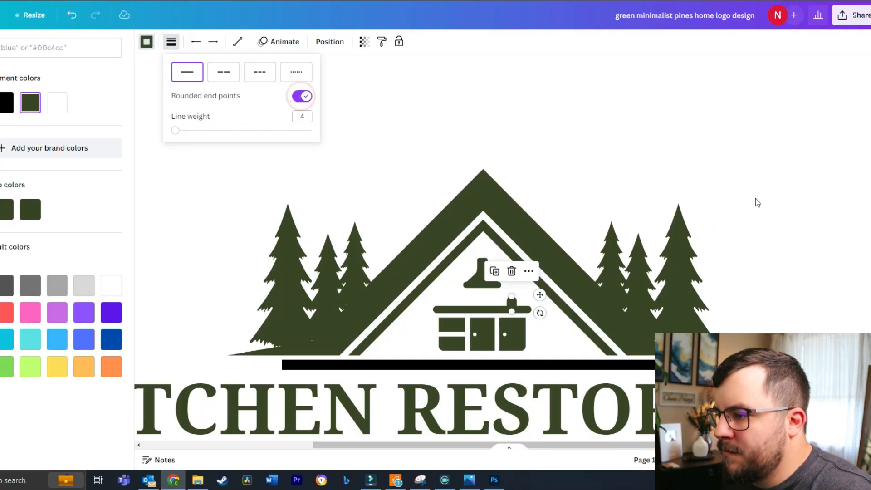
click(794, 204)
- Try nudging the short line to the right along the countertop, and move it back above the cabinet door
click(513, 302)
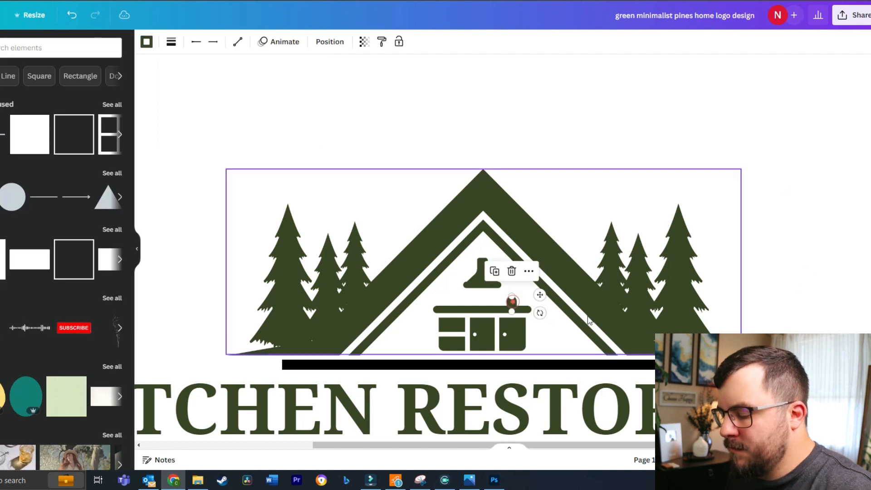
key(Right)
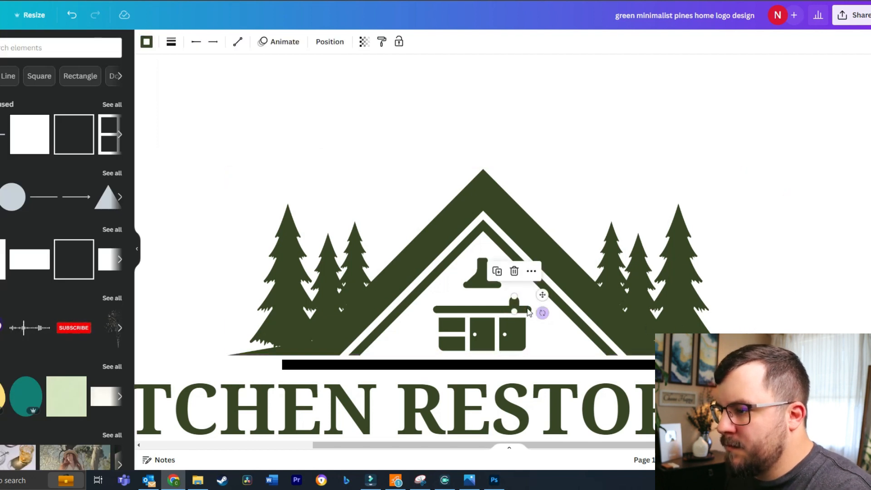
drag(515, 302, 510, 301)
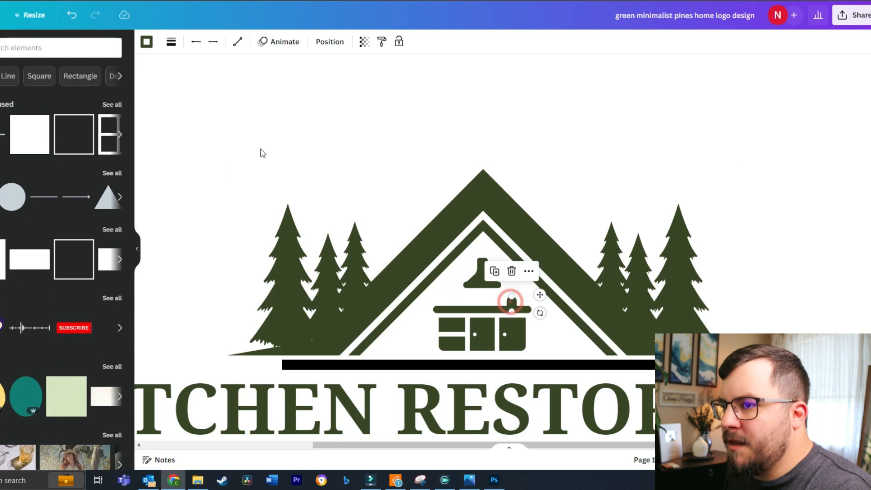
- Try a line weight of 1 on the short countertop line, and set the weight back to 4
click(171, 41)
drag(175, 133, 171, 132)
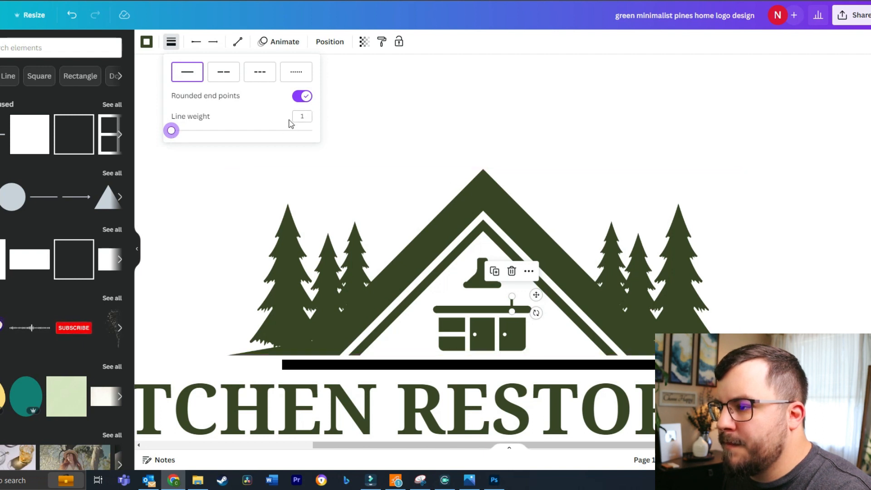
click(304, 117)
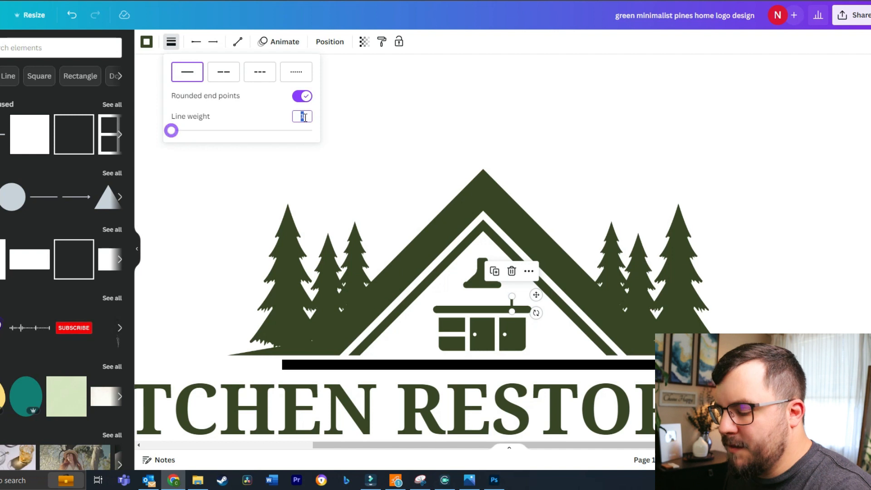
text(4)
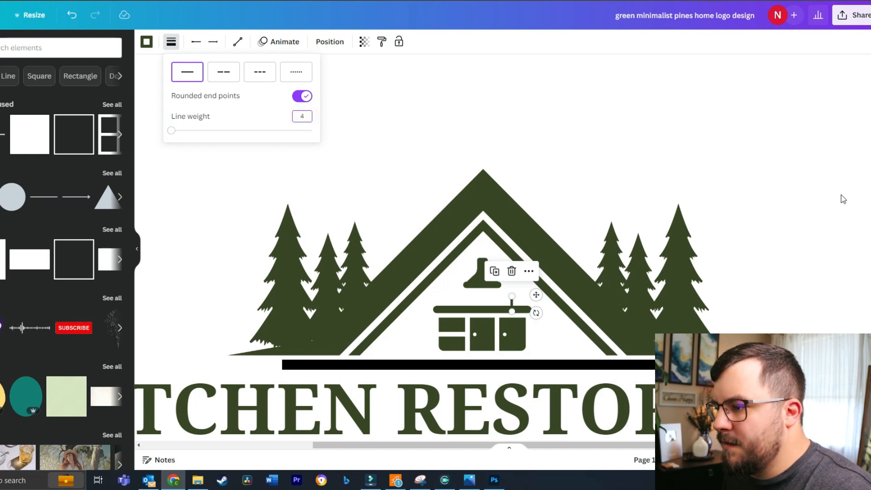
click(843, 198)
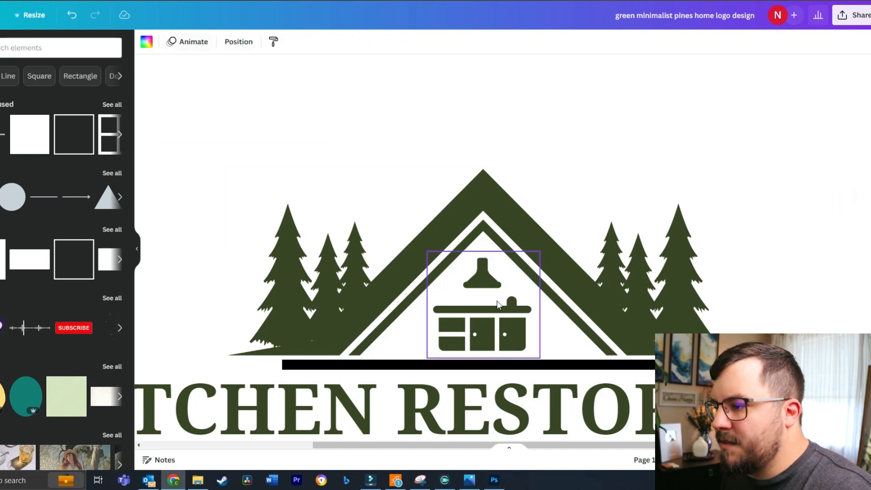
- Reduce the line weight of the short vertical line standing on the countertop so it becomes a thin post
click(511, 304)
click(172, 43)
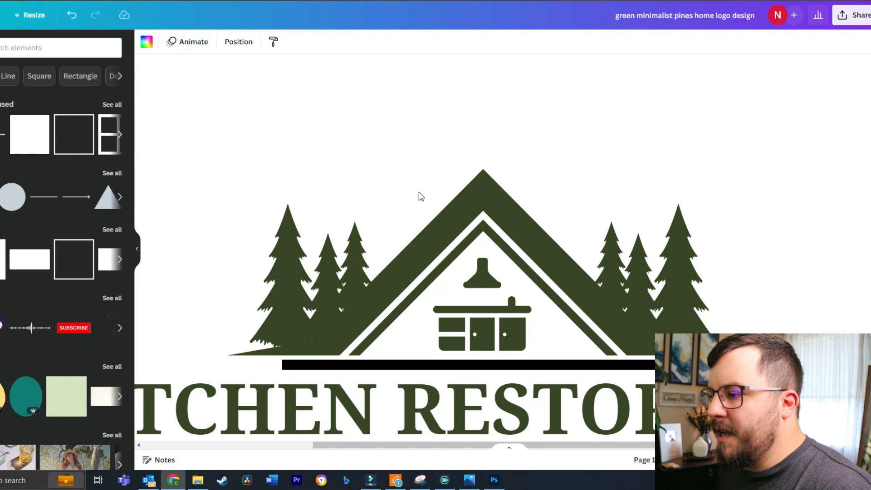
click(514, 309)
click(171, 42)
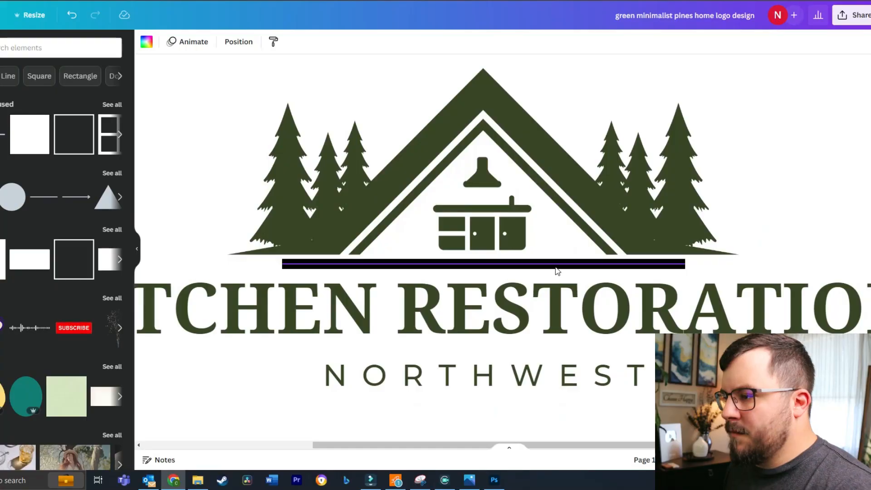
- Move the long black line up against the base of the house and trees, and set its line weight to 3
click(555, 267)
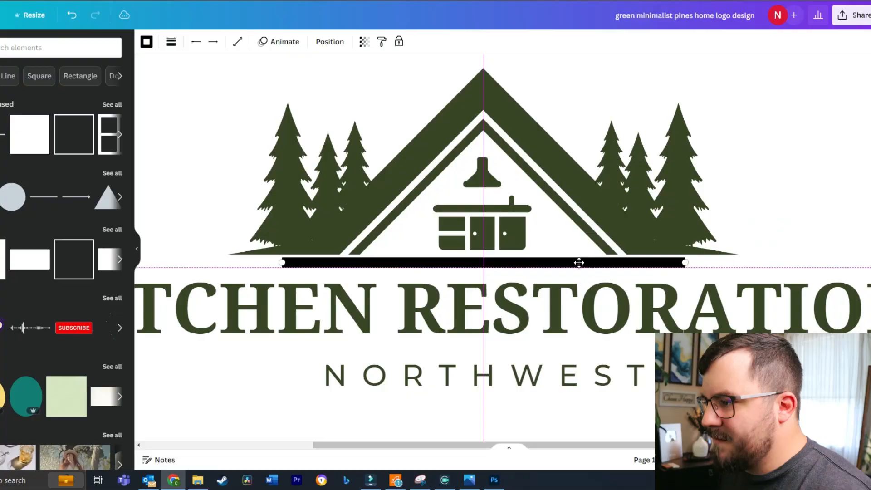
drag(578, 262, 578, 248)
click(171, 42)
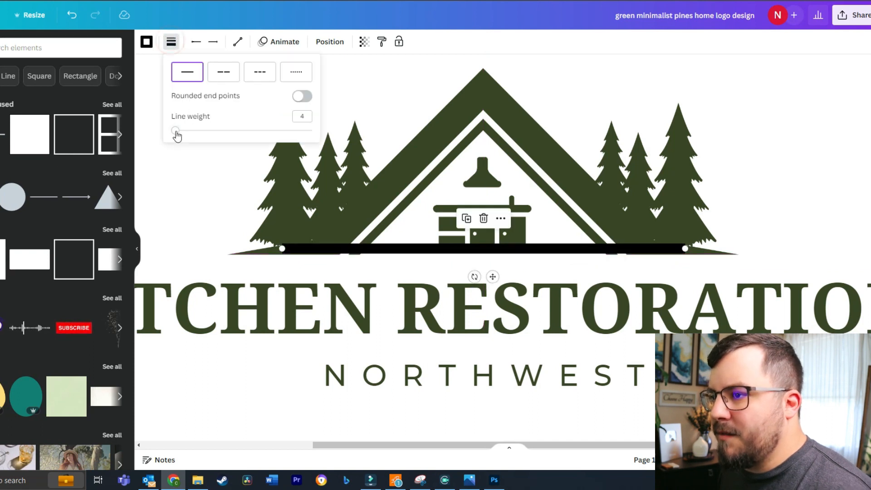
drag(176, 131, 177, 132)
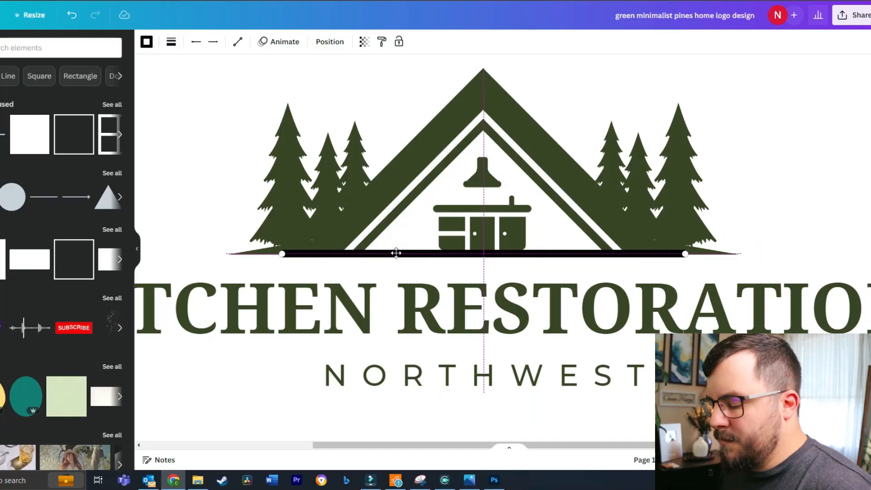
mouse_move(396, 253)
mouse_down()
mouse_move(405, 250)
mouse_move(404, 261)
mouse_up()
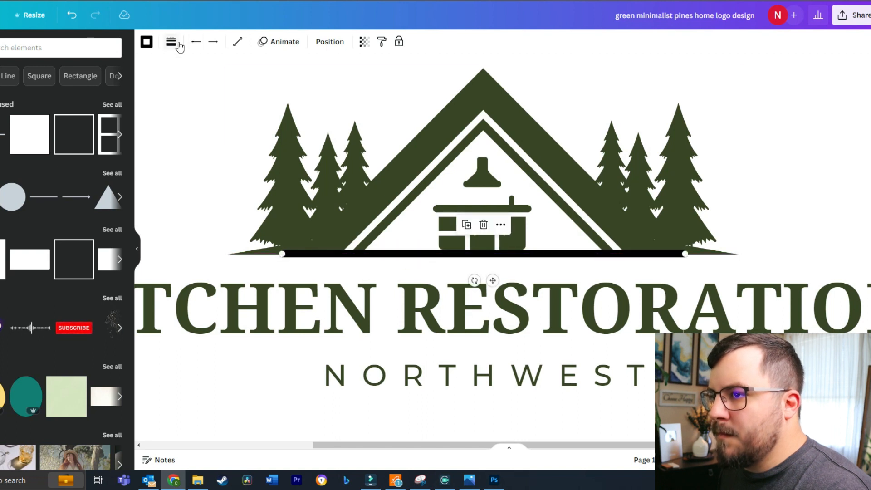
- Color the long base line with the logo's dark green and turn on rounded end points
click(146, 41)
click(30, 103)
click(196, 126)
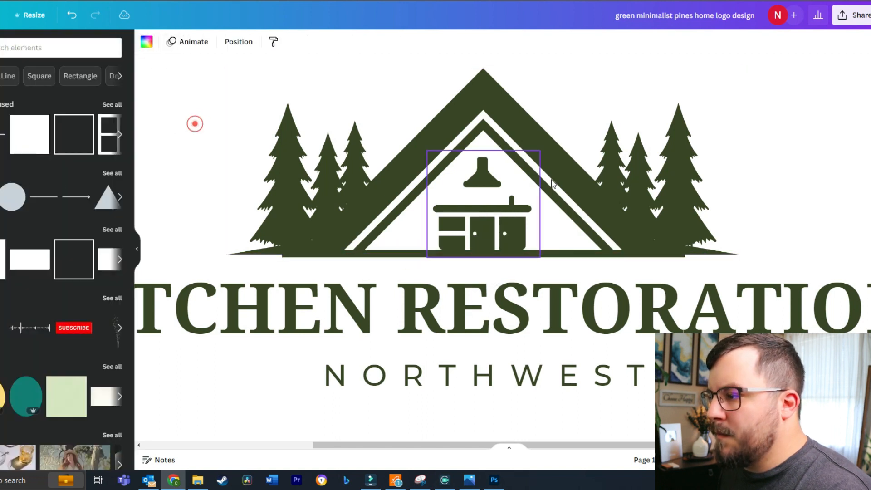
click(674, 257)
click(867, 207)
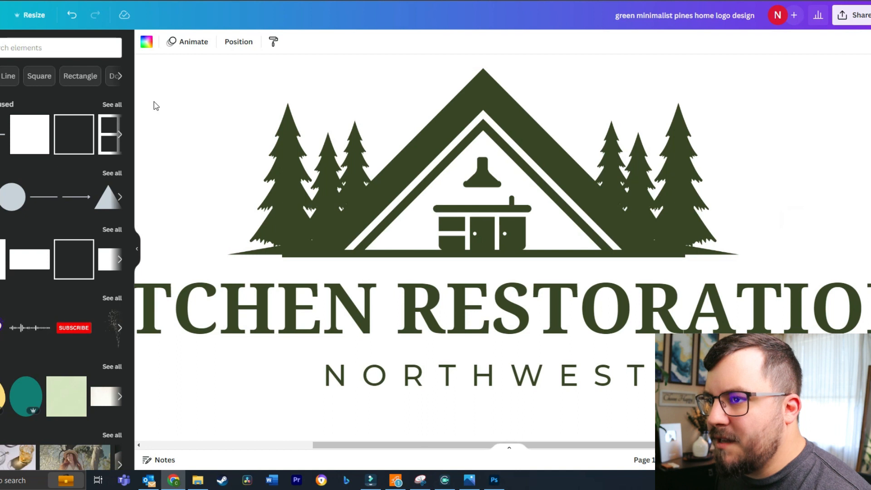
click(345, 261)
click(171, 42)
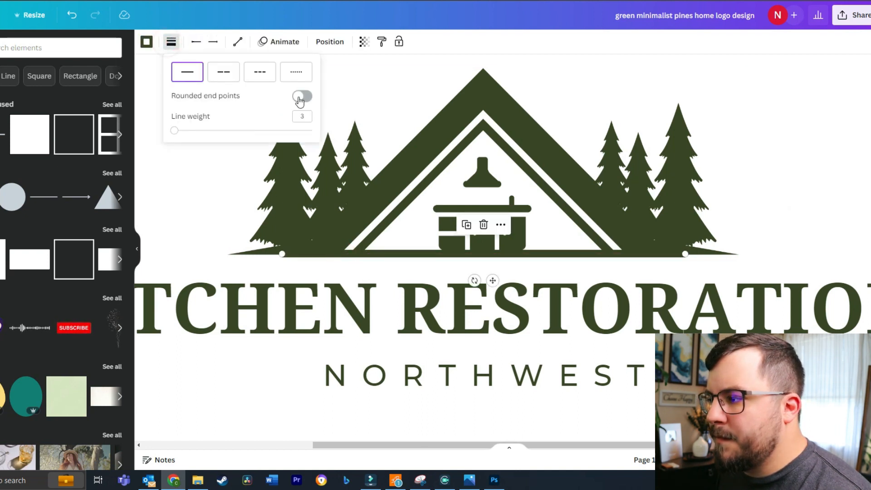
click(299, 97)
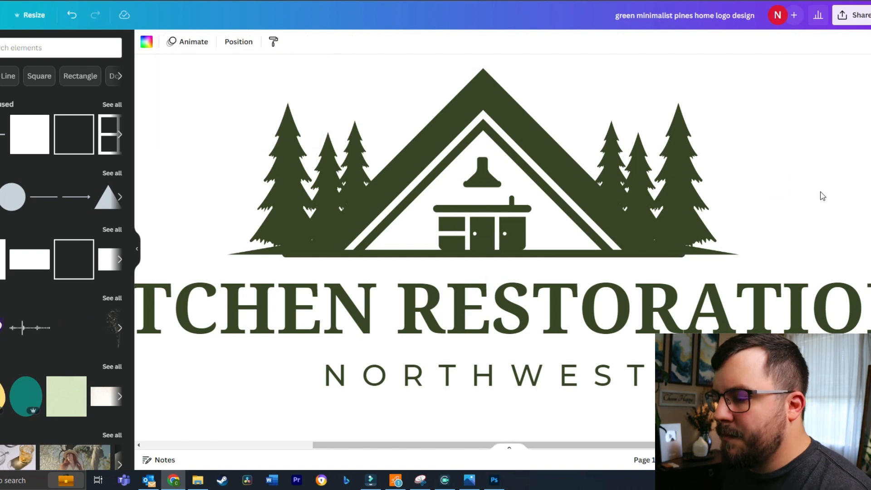
- Make the NORTHWEST text under the company name bold
scroll(462, 253, down, 2)
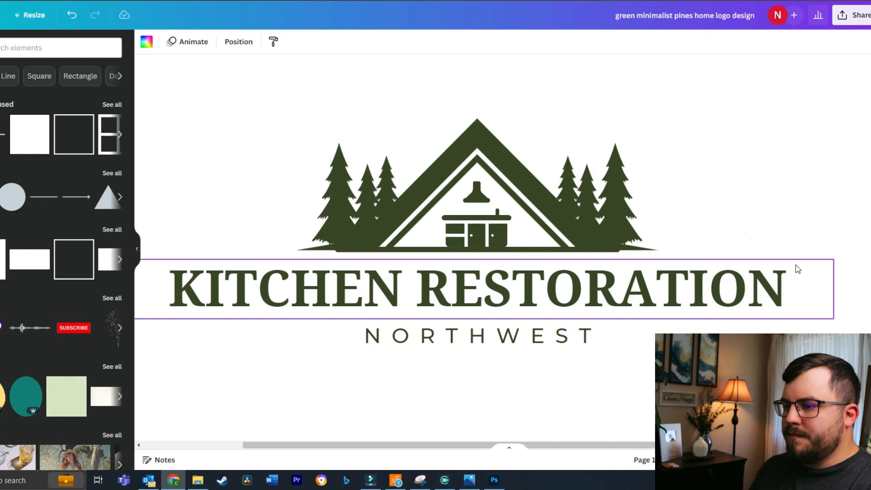
scroll(503, 249, down, 3)
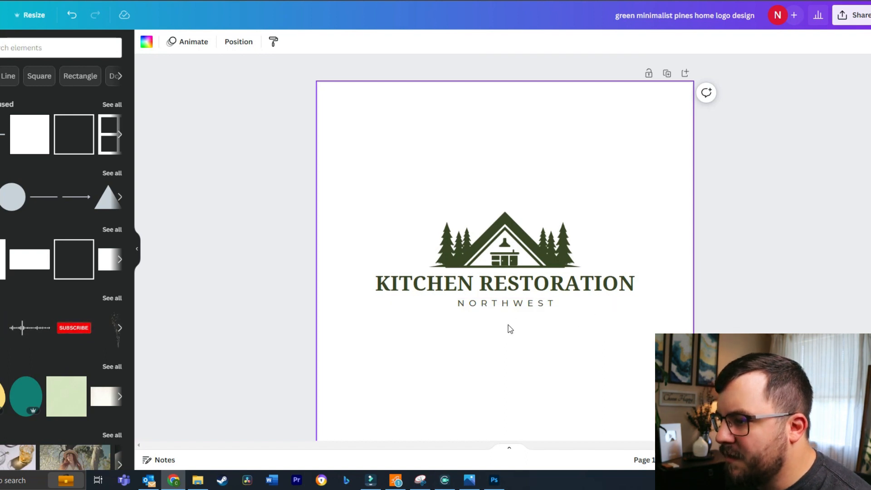
scroll(508, 325, up, 3)
scroll(508, 328, up, 2)
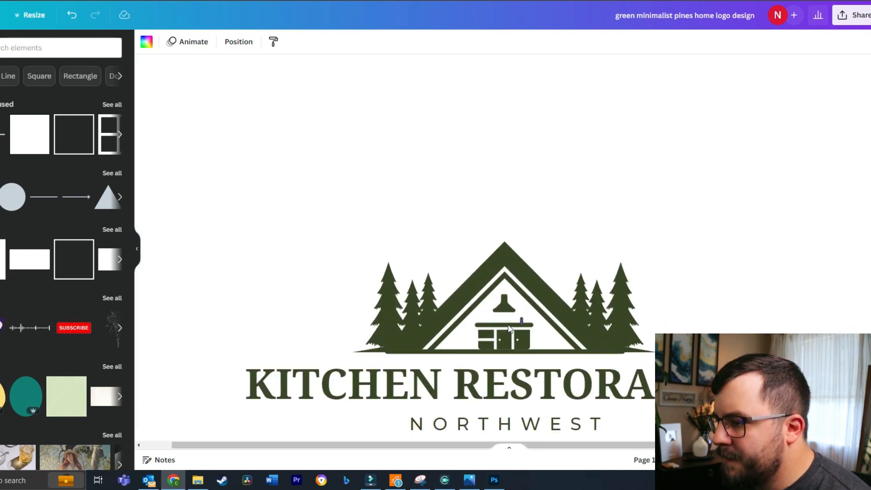
click(731, 231)
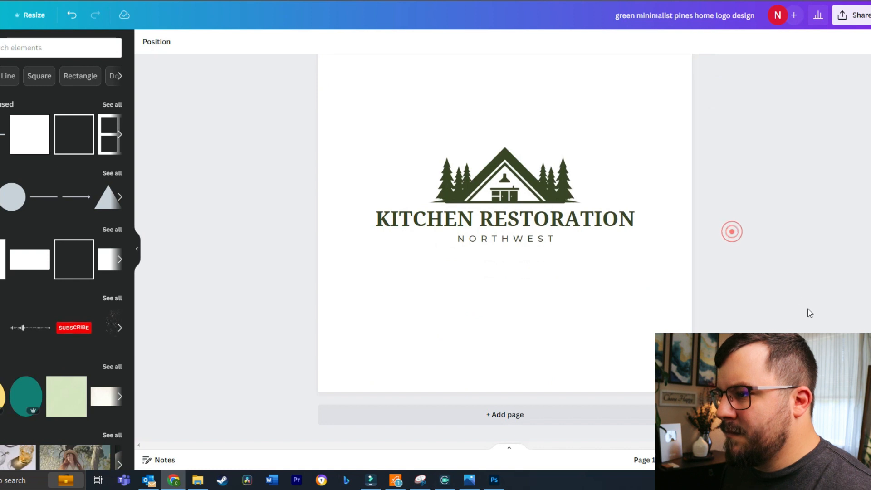
click(597, 225)
click(537, 238)
double_click(538, 242)
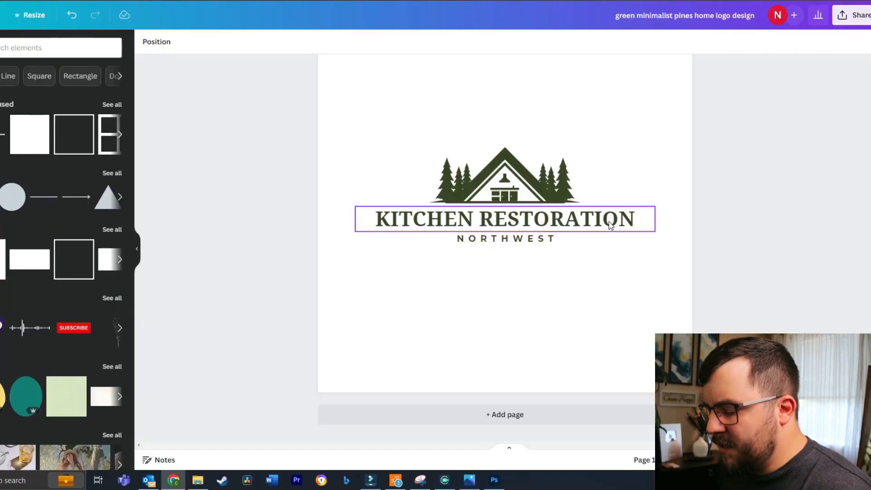
- Nudge the KITCHEN RESTORATION and NORTHWEST text lines slightly up toward the house graphic
click(609, 223)
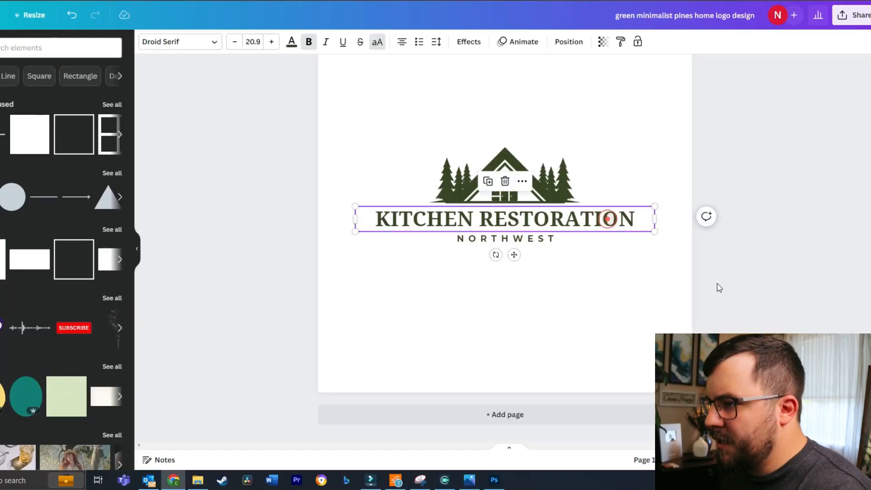
click(797, 287)
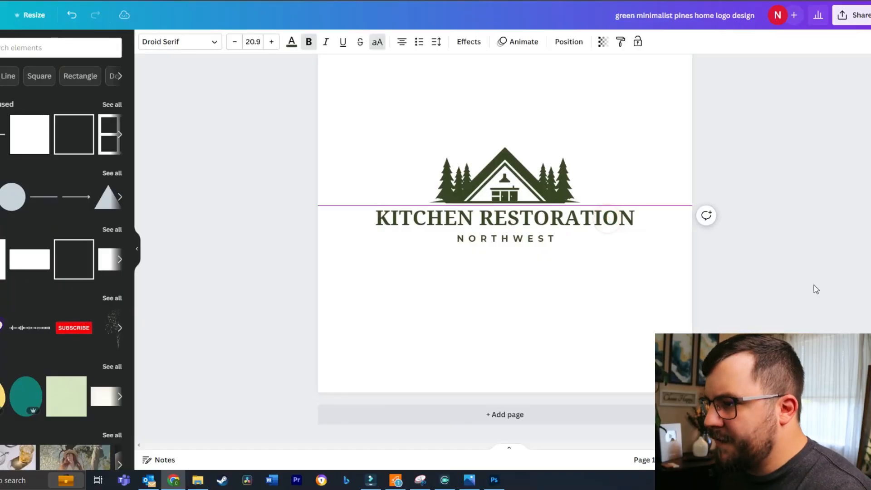
click(511, 235)
key(Up)
click(789, 261)
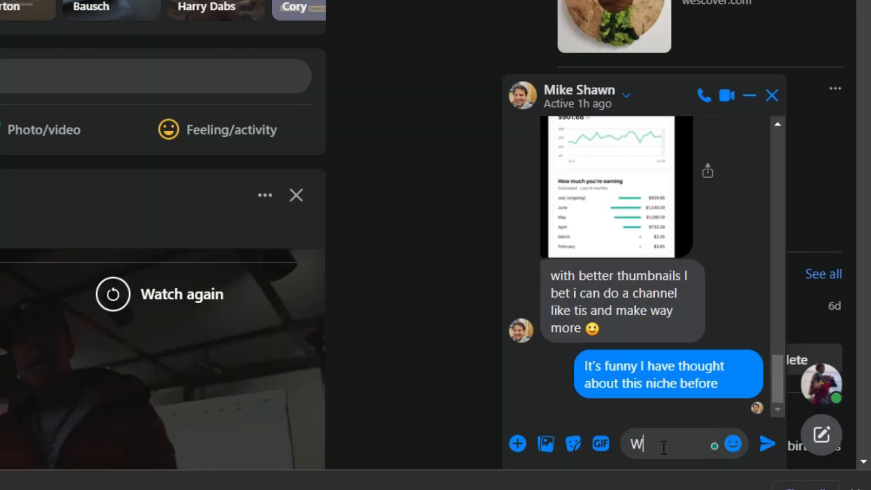
- Send the message "What do you think of this logo" followed by the logo image in the Facebook Messenger chat
text(hat do you think of this logo)
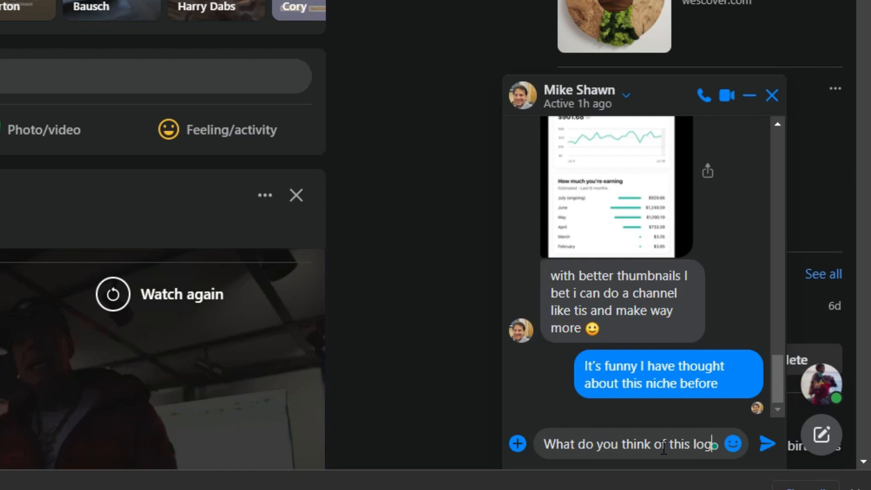
key(Return)
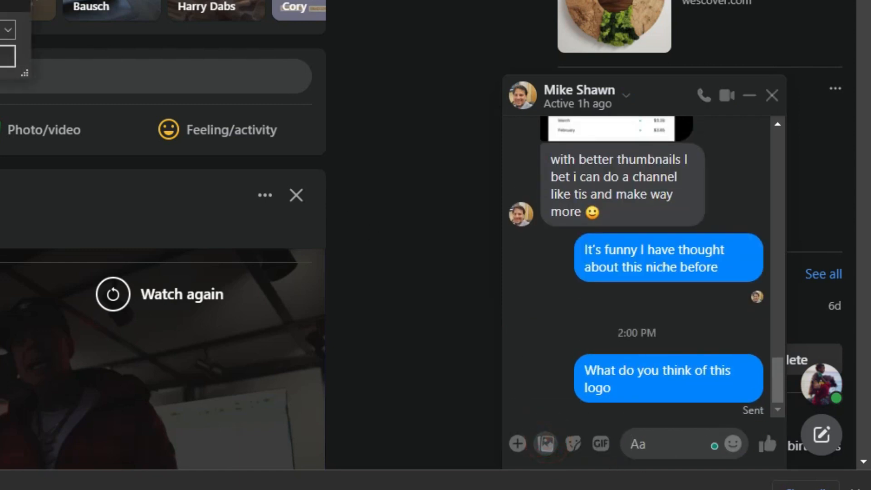
key(Return)
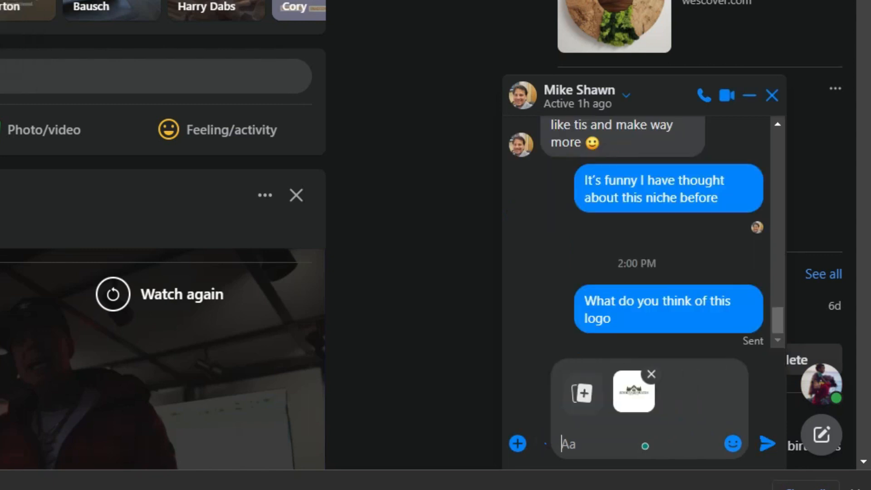
click(767, 445)
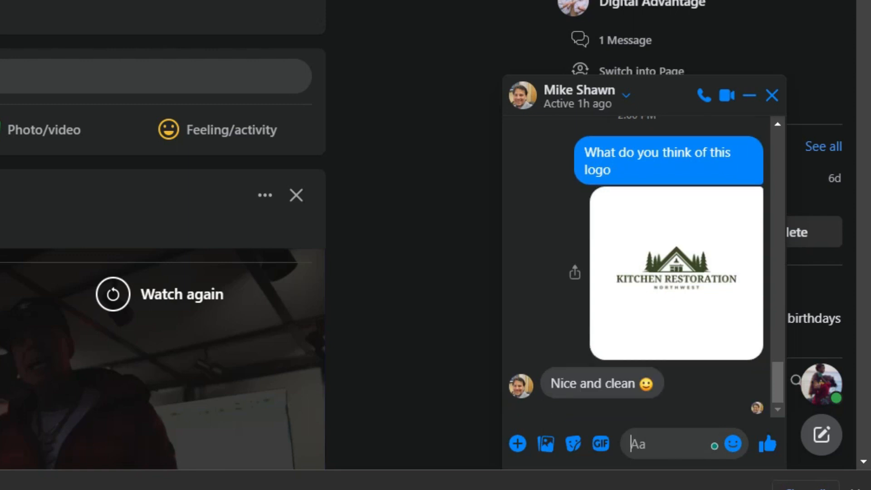
- Send "What do you think of this?" under the logo image in the phone's iMessage conversation
text(What do you)
text( think of thi)
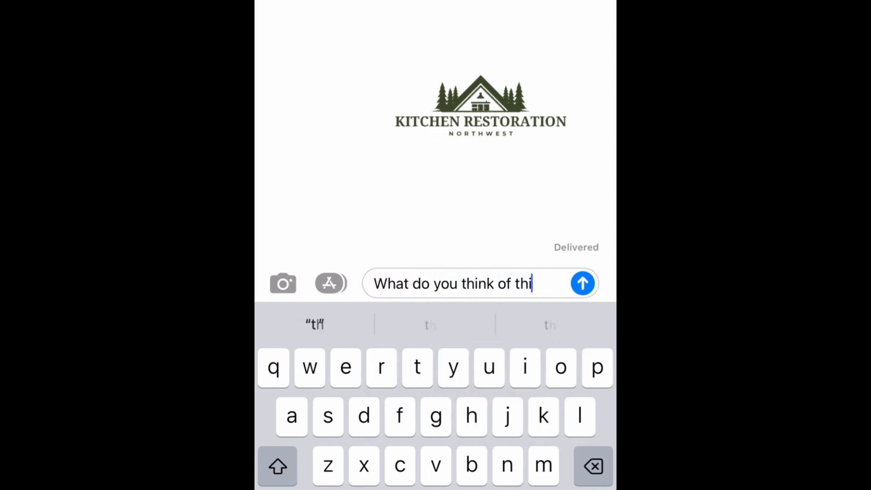
text(s?)
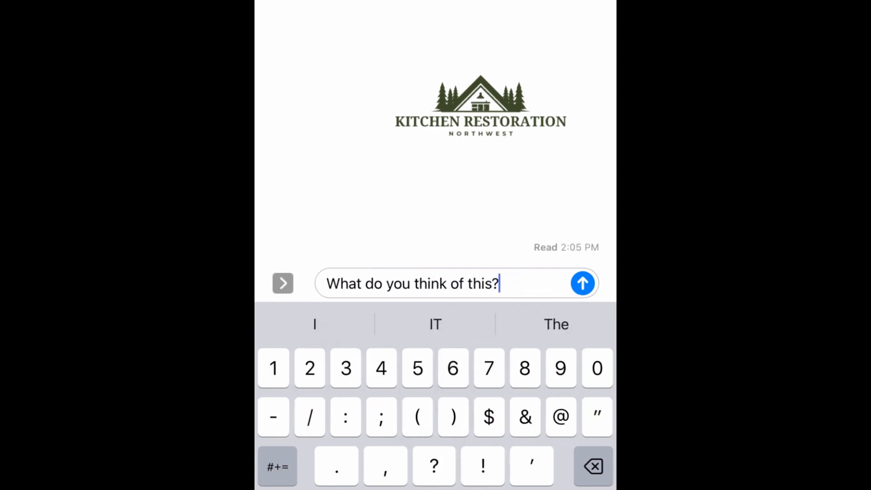
click(582, 283)
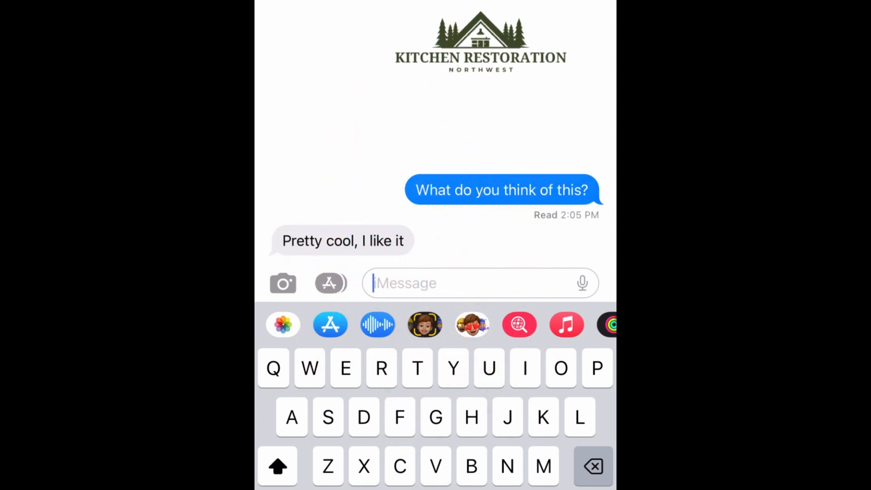
- Write a reply explaining "Wanted it to be elegant and also related to the" northwest
text(Wanted it to be elegant )
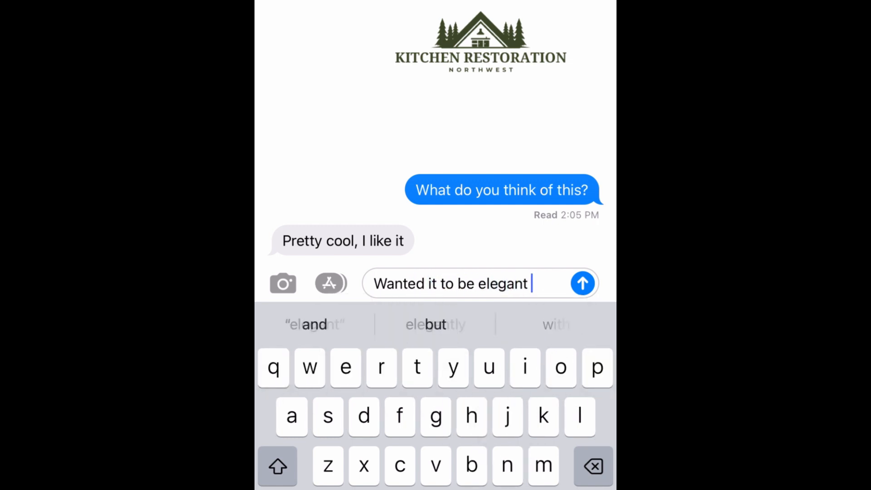
text(and also re)
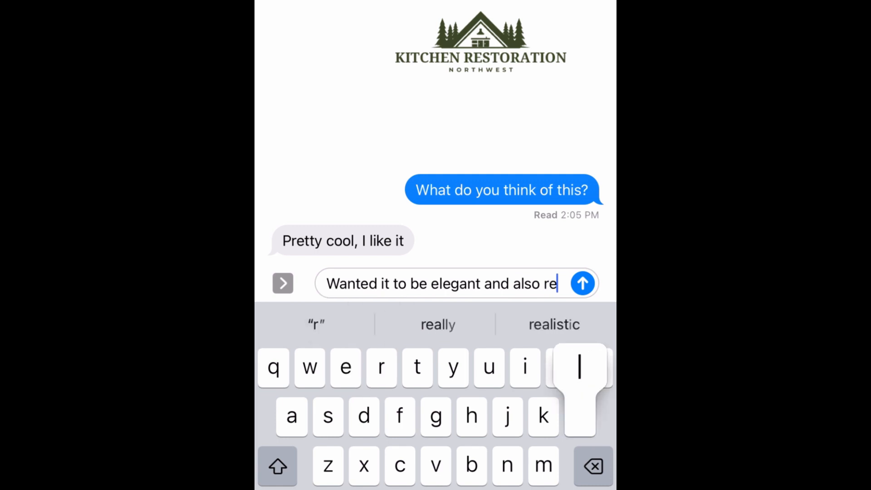
text(lated to the borthwes)
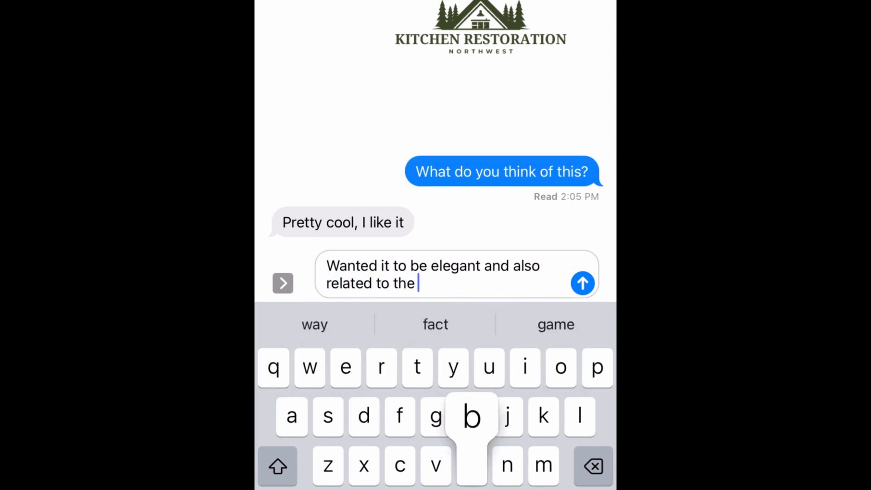